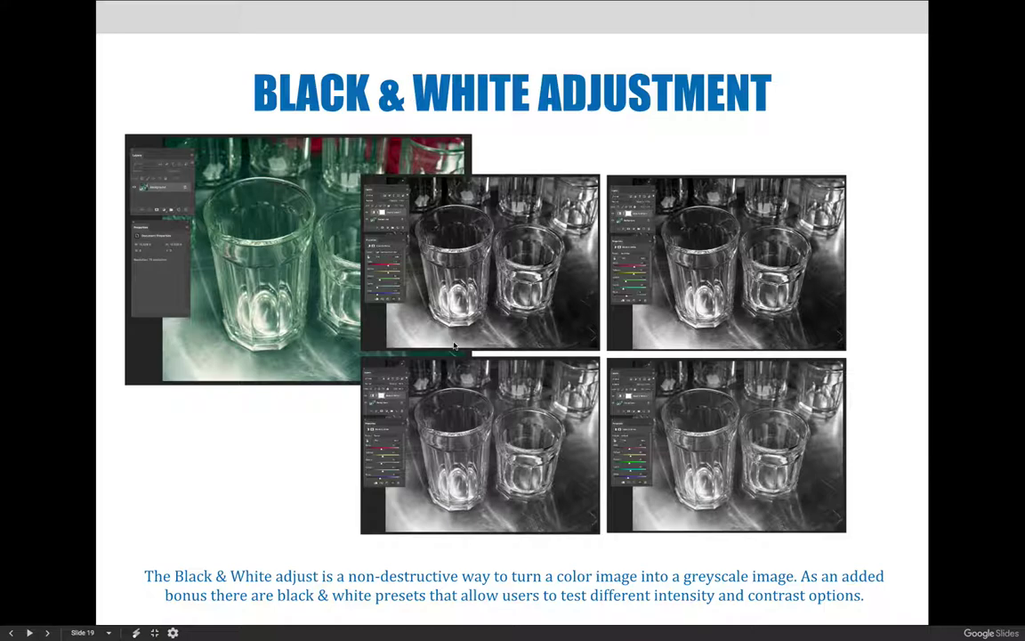
Exit the full-screen Black & White Adjustment slideshow back to the course page showing slide 19
key("Escape")
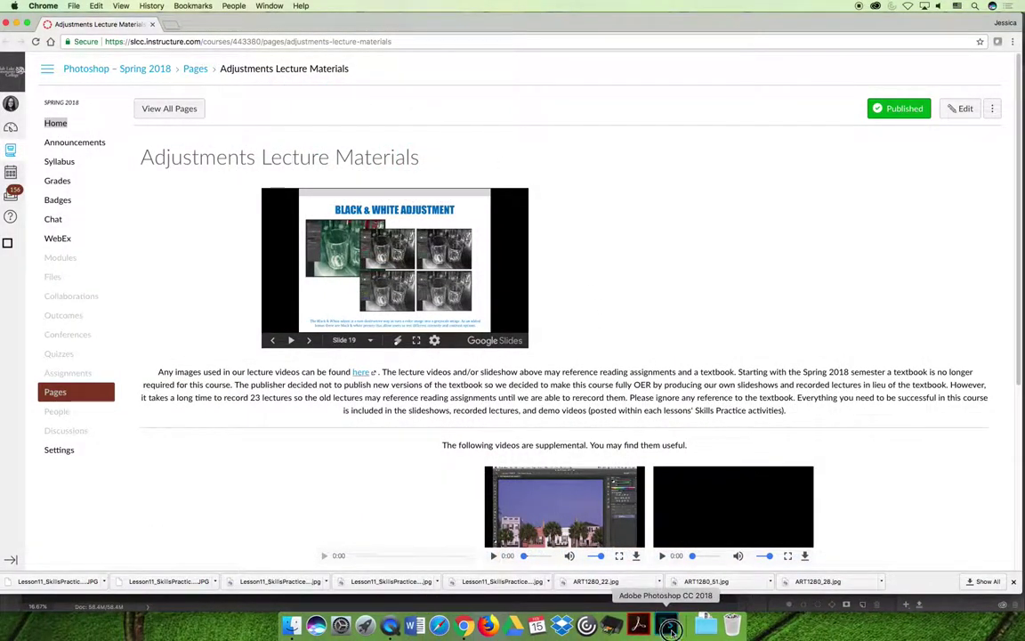
In Photoshop, browse the windmill and three glasses photos, then return to the hydrangea _12 photo
left_click(670, 627)
left_click(96, 51)
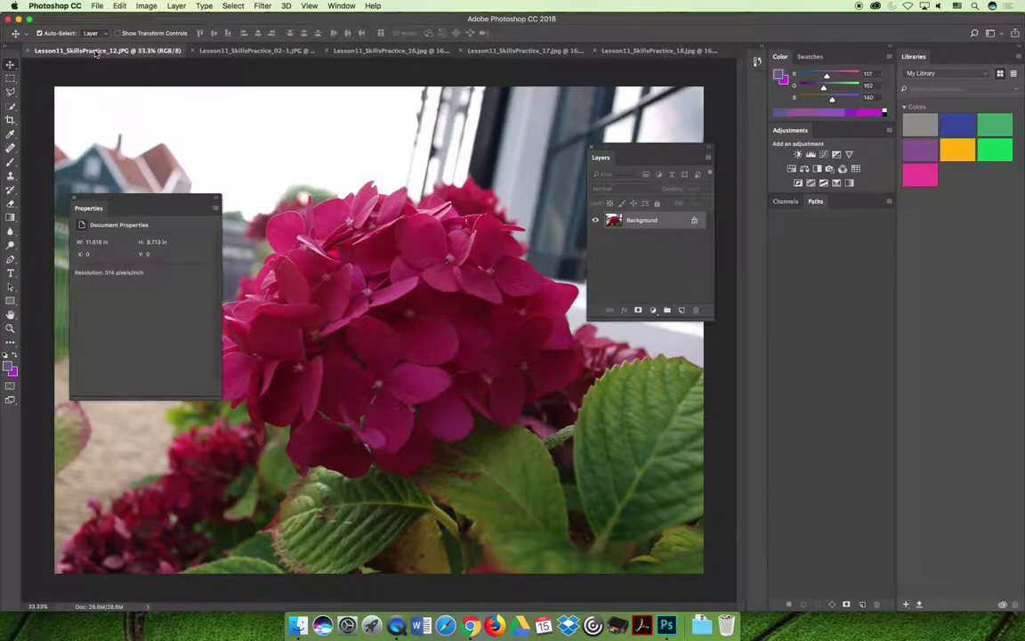
left_click(276, 51)
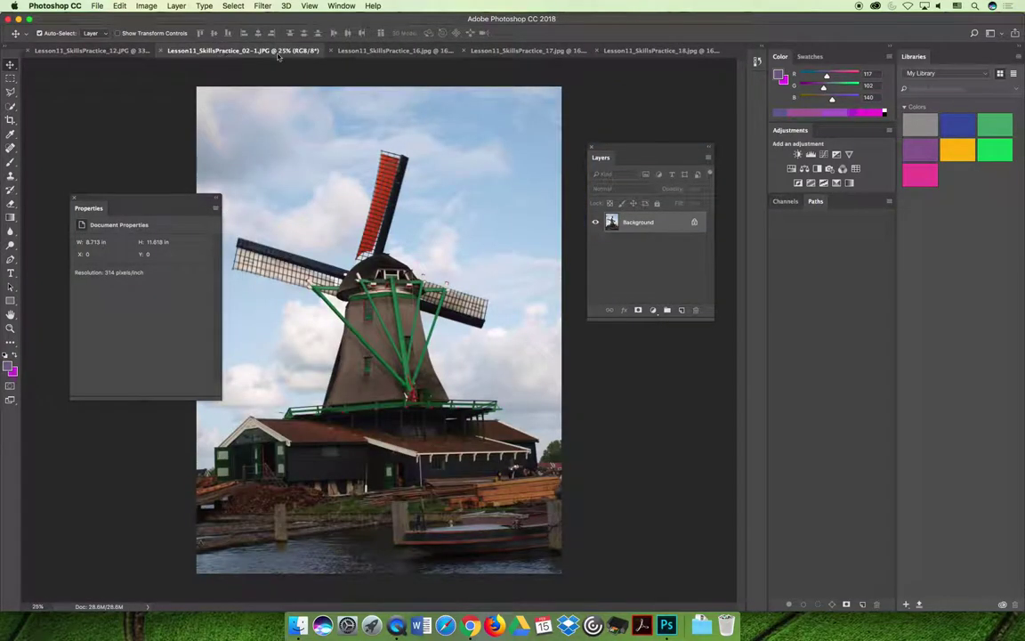
left_click(396, 52)
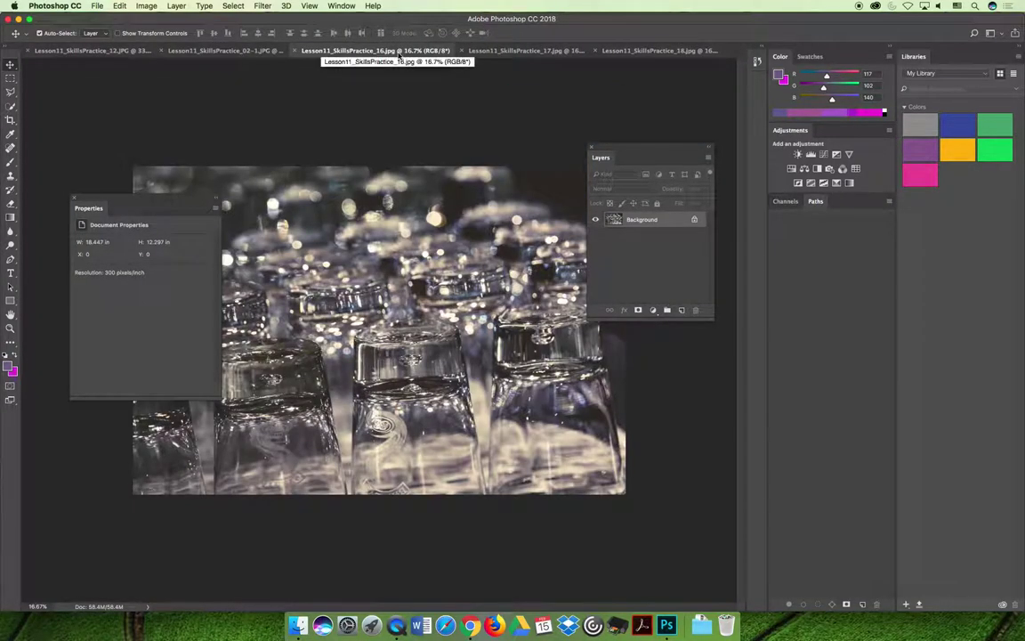
left_click(525, 51)
left_click(663, 52)
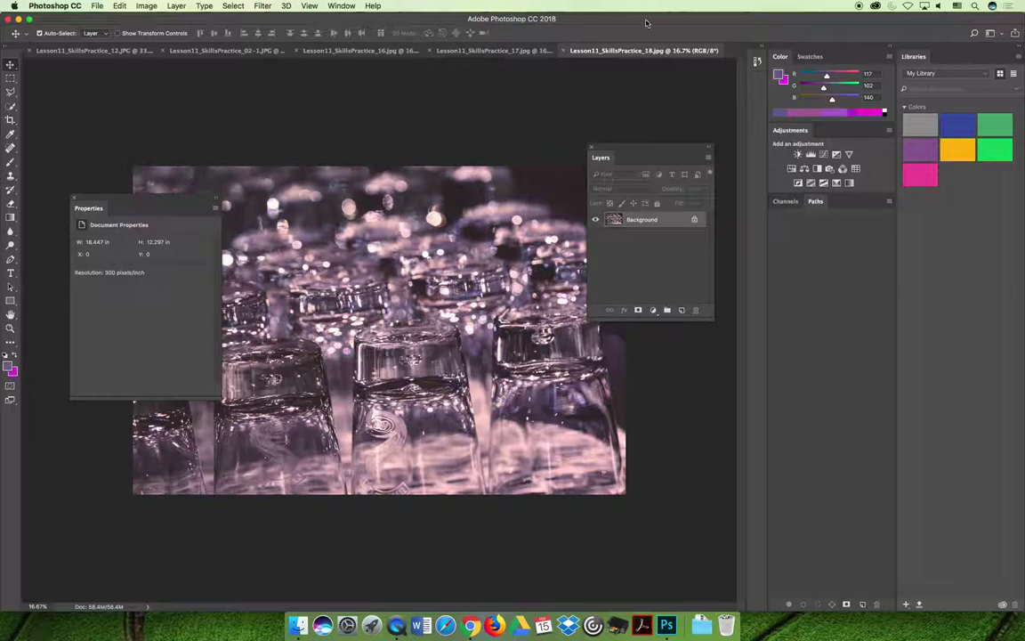
left_click(80, 51)
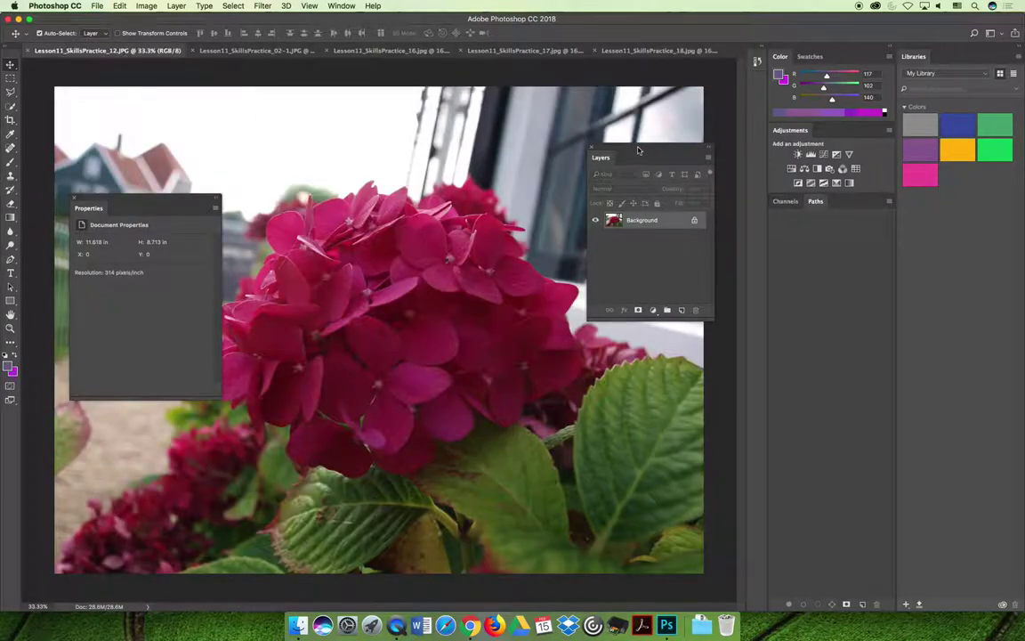
Undock the Layers and Properties panels so they float side by side over the photo
left_click_drag(638, 146, 716, 192)
left_click_drag(163, 198, 828, 286)
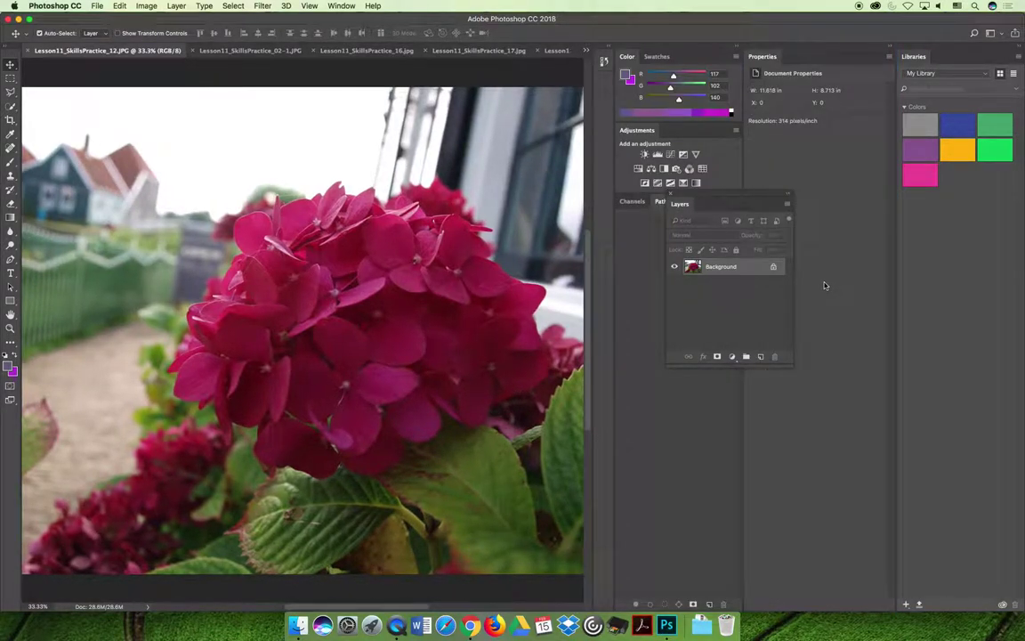
left_click_drag(726, 192, 600, 221)
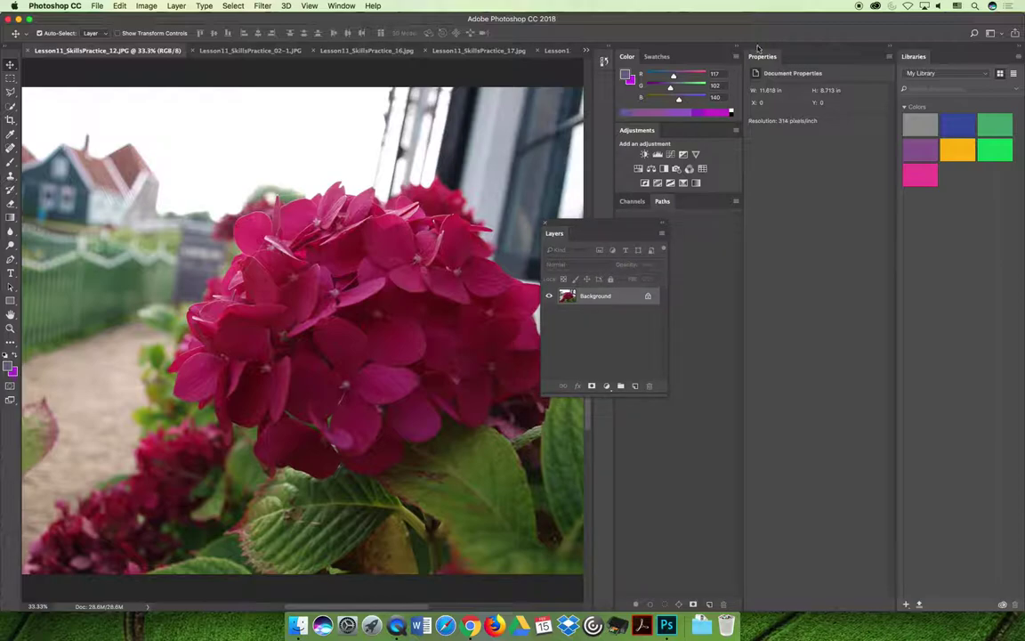
left_click_drag(762, 56, 725, 277)
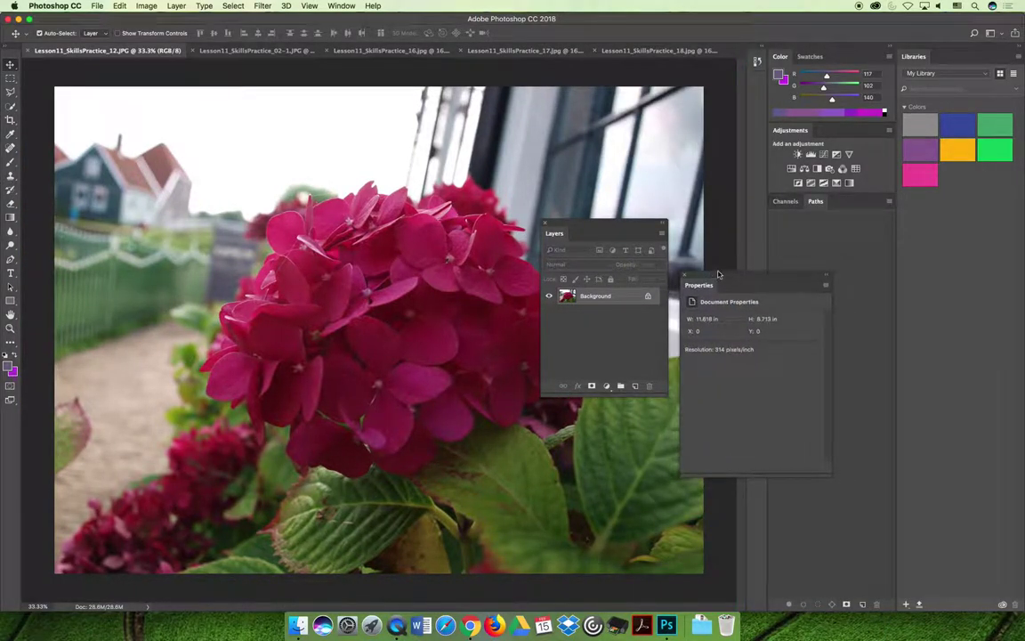
left_click_drag(618, 219, 622, 216)
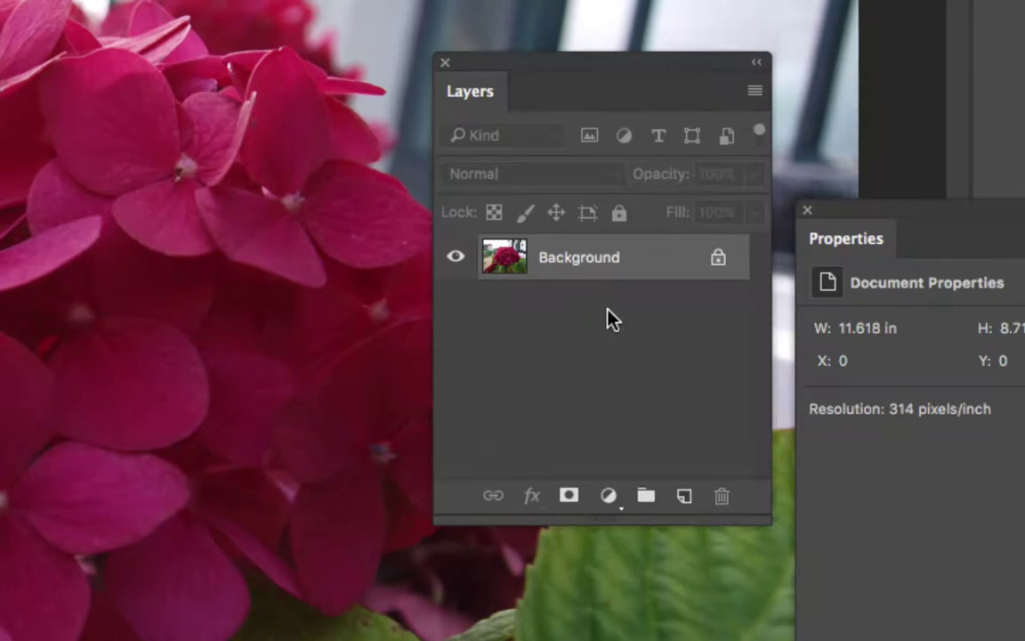
Convert the hydrangea Background to Layer 0 and add a Hue/Saturation adjustment layer above it
double_click(575, 273)
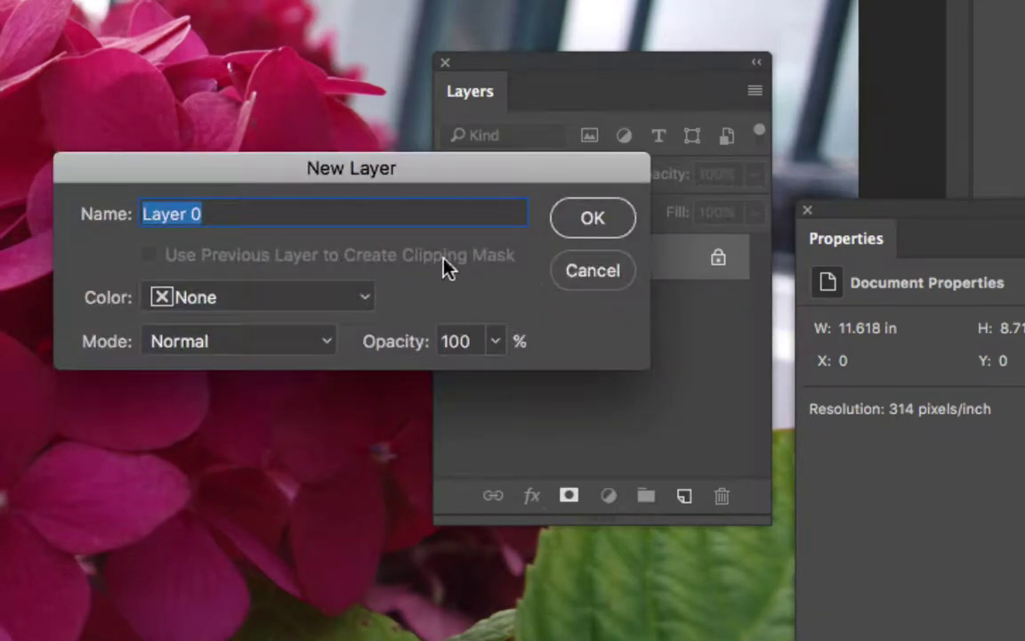
left_click(586, 218)
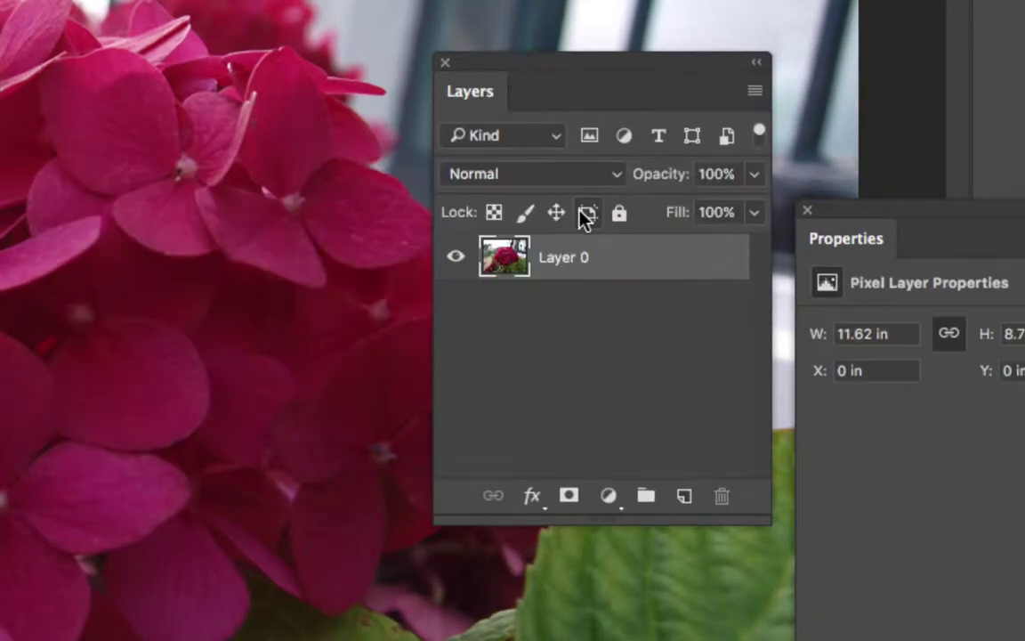
left_click(608, 498)
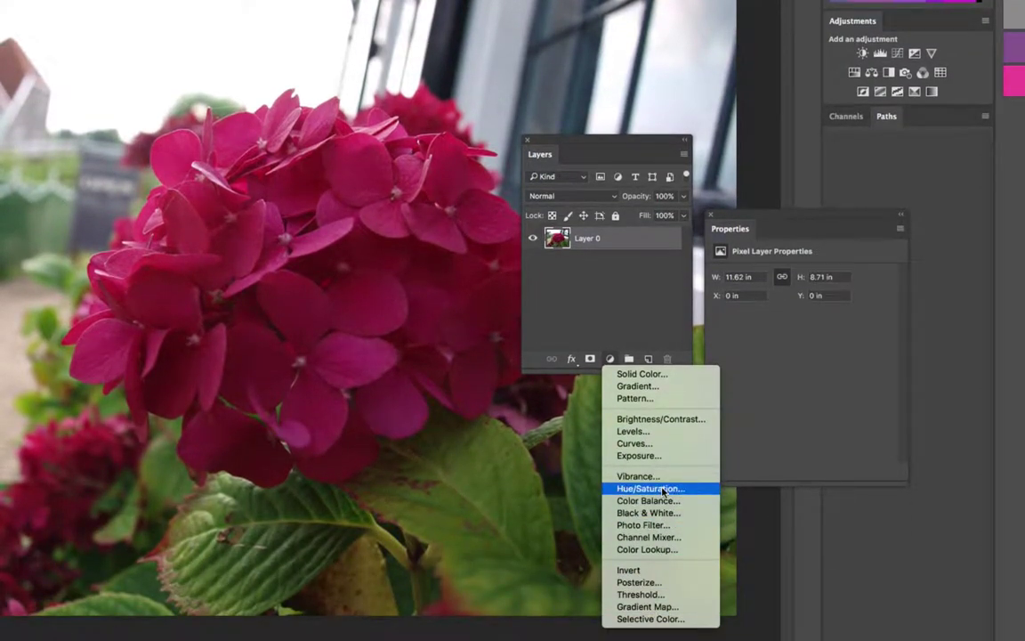
left_click(663, 490)
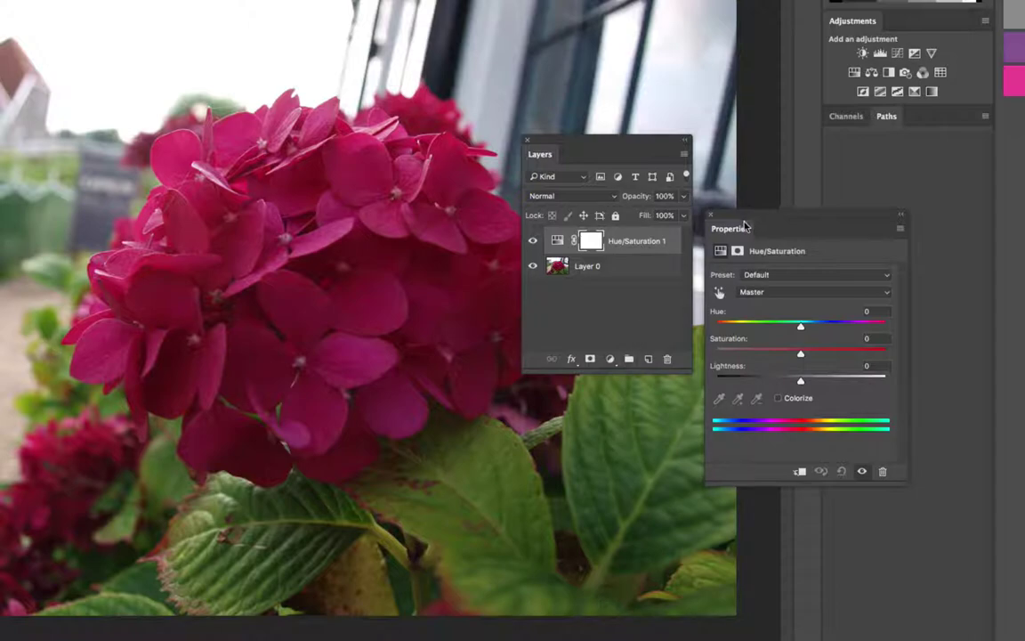
Set the Hue/Saturation Hue to -143, turning the hydrangea teal-blue and leaves purple
left_click_drag(750, 217, 752, 198)
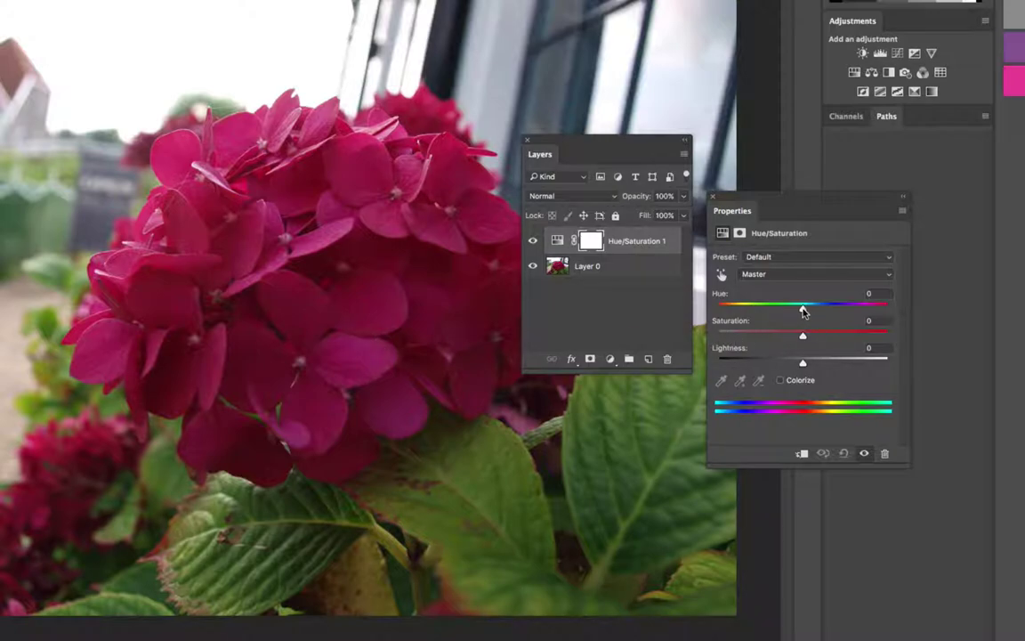
mouse_move(800, 307)
left_mouse_down()
mouse_move(890, 311)
mouse_move(815, 309)
left_mouse_up()
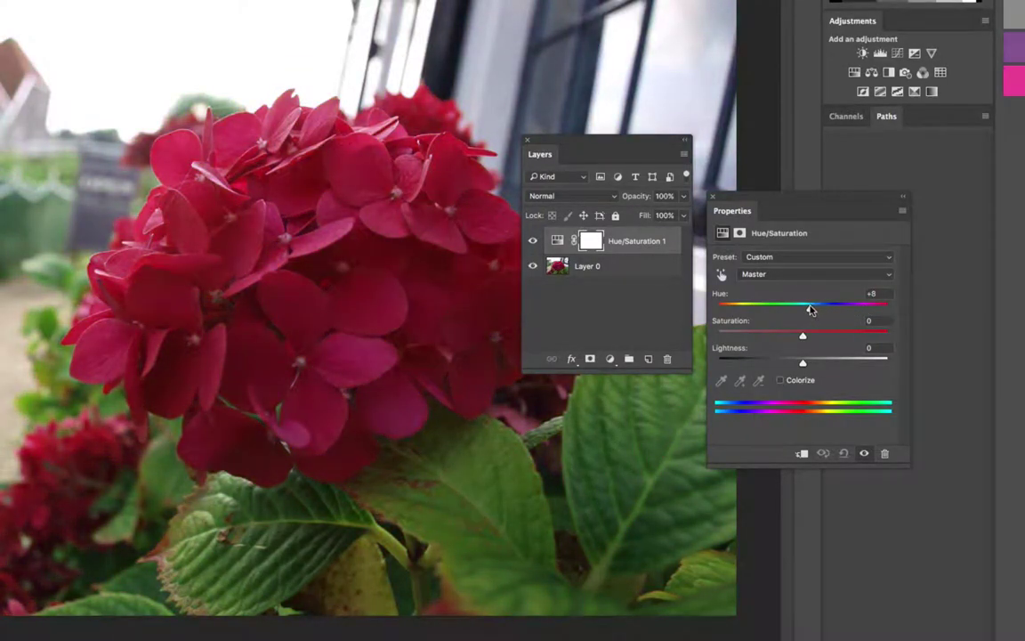
left_click_drag(810, 308, 744, 309)
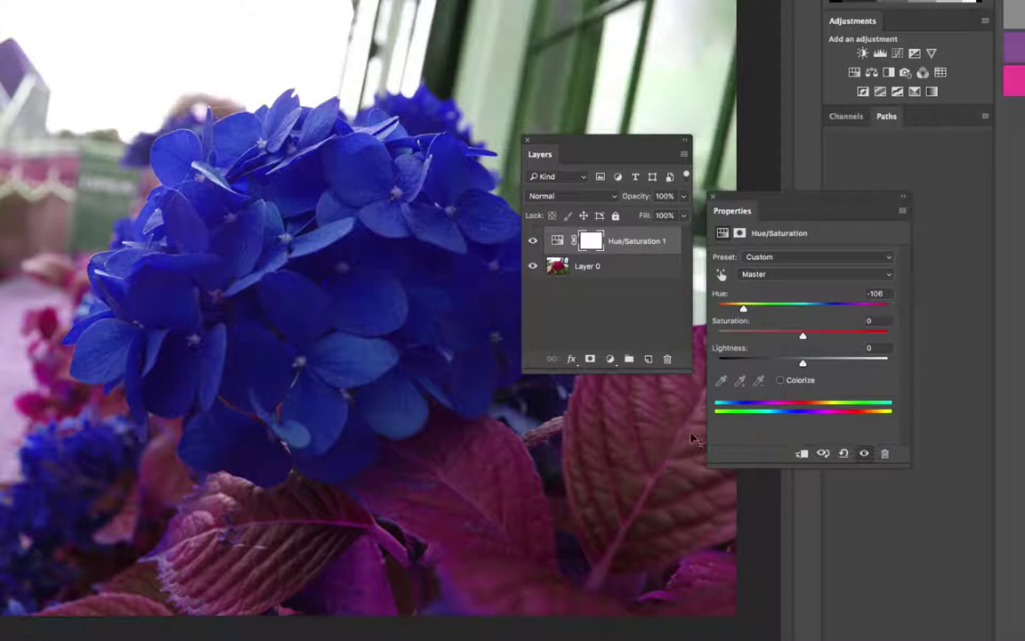
left_click_drag(744, 309, 730, 309)
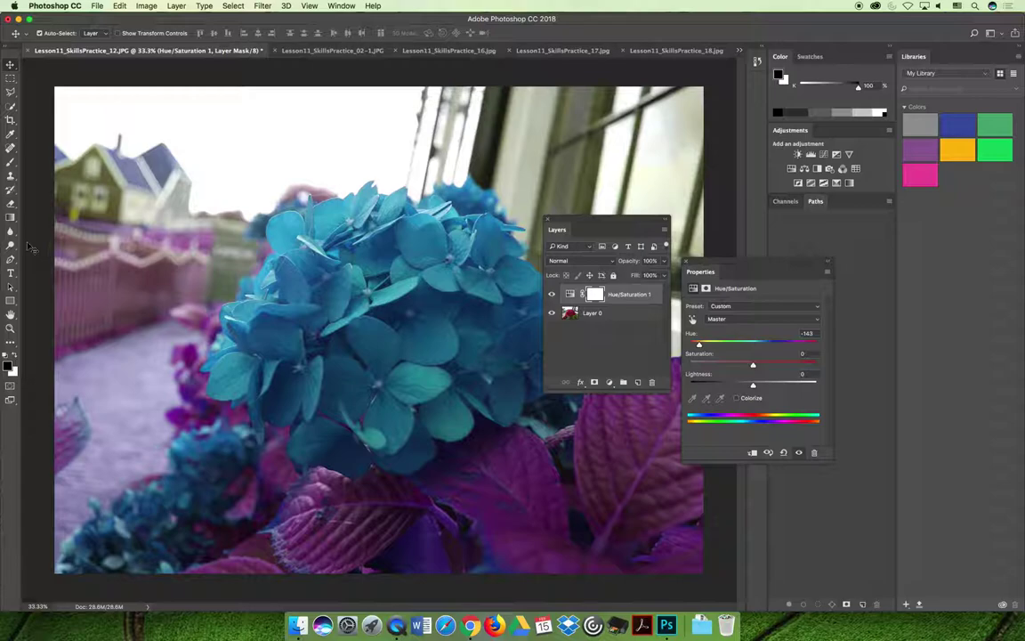
Paint black on the mask at 100% opacity, brush size 800, over house, fence, path and leaves
key("b")
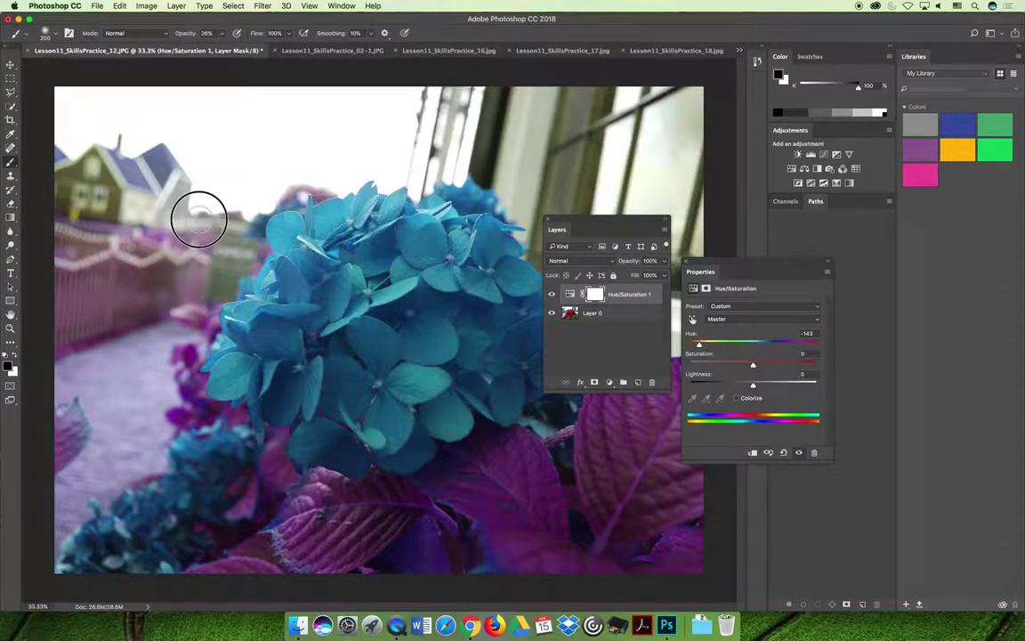
left_click(222, 33)
left_click_drag(202, 47, 276, 46)
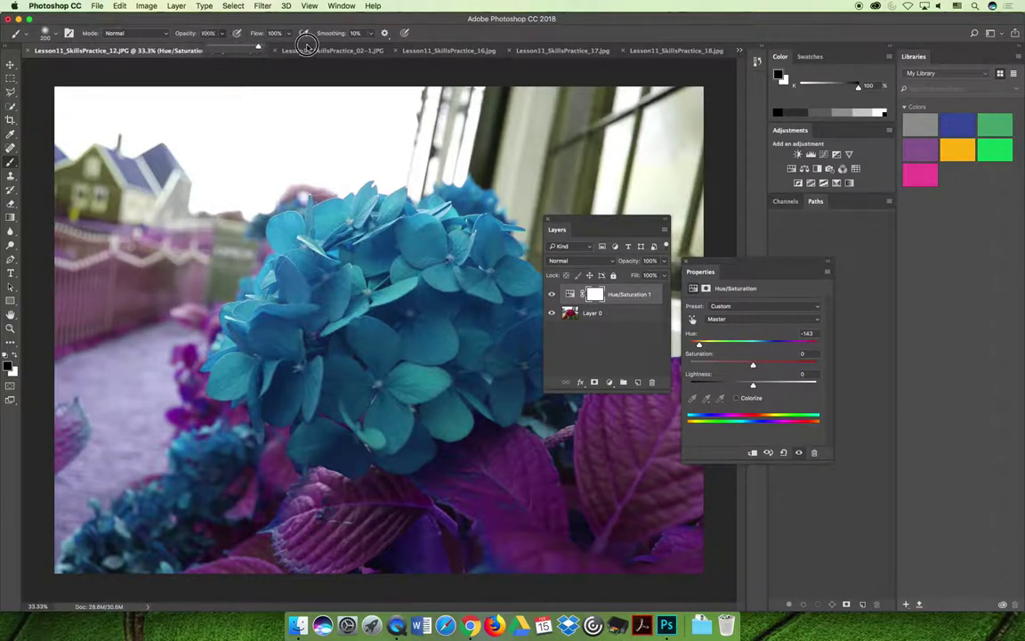
key("bracketleft")
key("bracketleft")
key("bracketleft")
key("bracketleft")
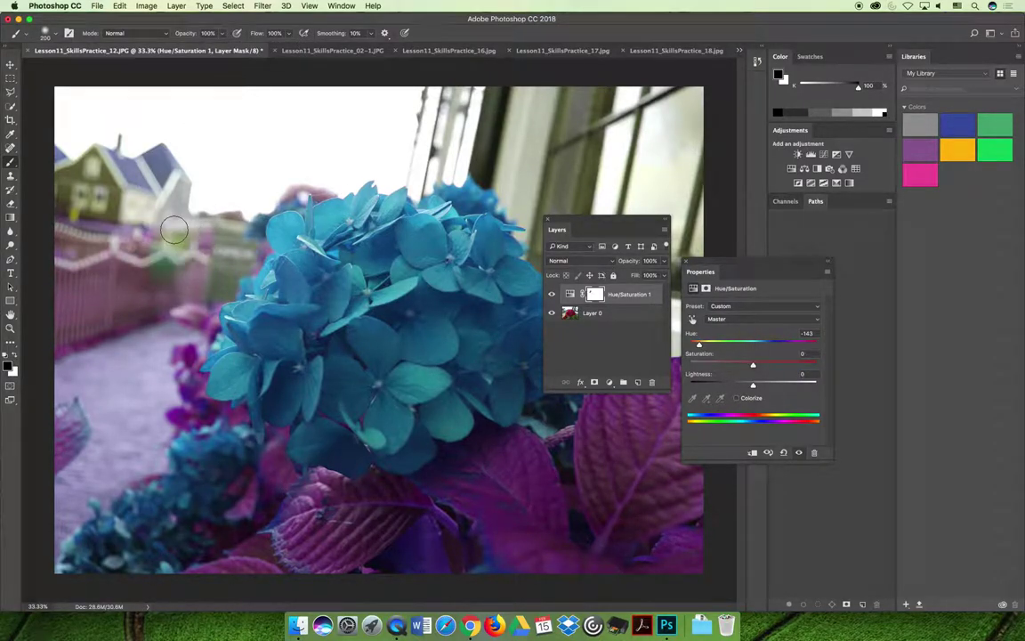
key("bracketright")
key("bracketright")
key("bracketright")
key("bracketright")
key("bracketright")
key("bracketright")
key("bracketright")
key("bracketright")
key("bracketright")
key("bracketright")
key("bracketright")
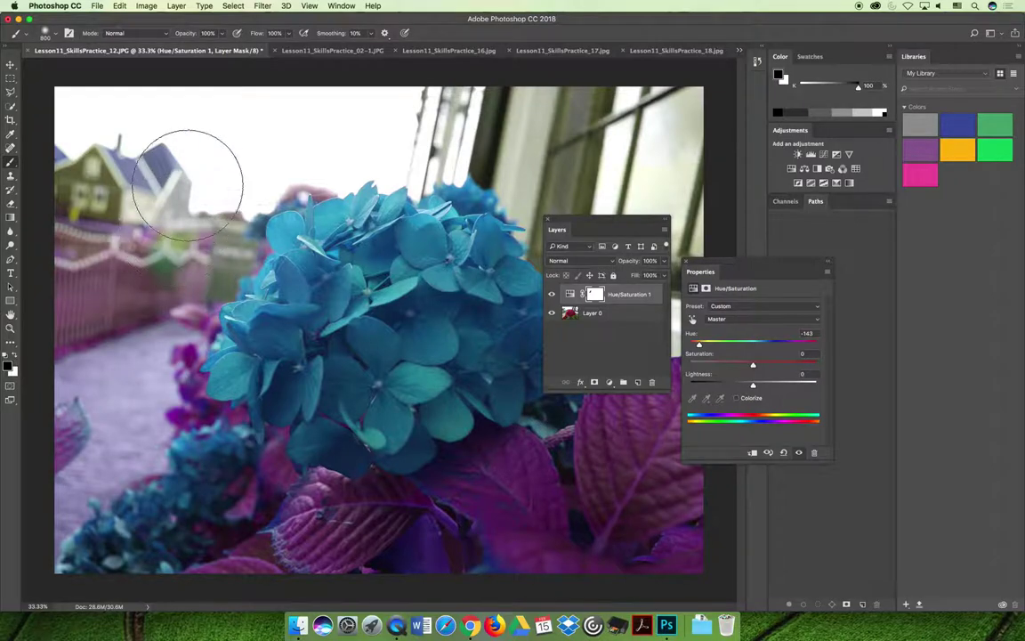
mouse_move(194, 183)
left_mouse_down()
mouse_move(45, 233)
mouse_move(178, 111)
mouse_move(78, 158)
mouse_move(205, 187)
mouse_move(113, 245)
mouse_move(70, 307)
mouse_move(165, 236)
mouse_move(123, 300)
mouse_move(78, 429)
mouse_move(83, 491)
mouse_move(76, 481)
mouse_move(129, 435)
mouse_move(316, 476)
mouse_move(254, 553)
mouse_move(316, 541)
mouse_move(602, 541)
mouse_move(694, 515)
mouse_move(549, 509)
mouse_move(643, 438)
mouse_move(561, 473)
left_mouse_up()
left_click_drag(570, 219, 792, 157)
left_click(10, 64)
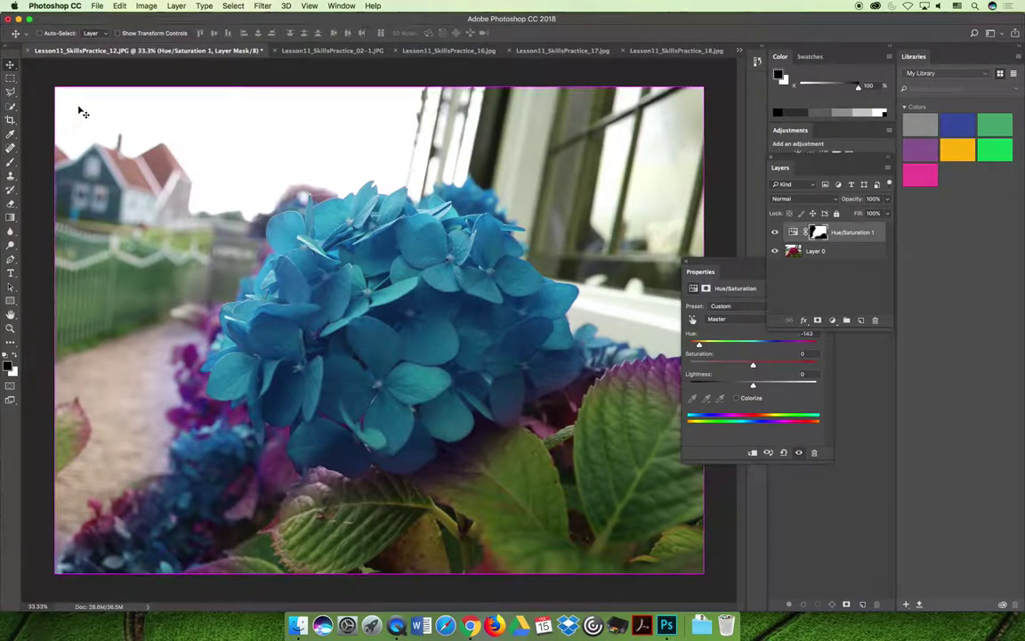
Delete the Hue/Saturation 1 adjustment layer, returning the hydrangea to pink, and rearrange the panels
left_click(850, 233)
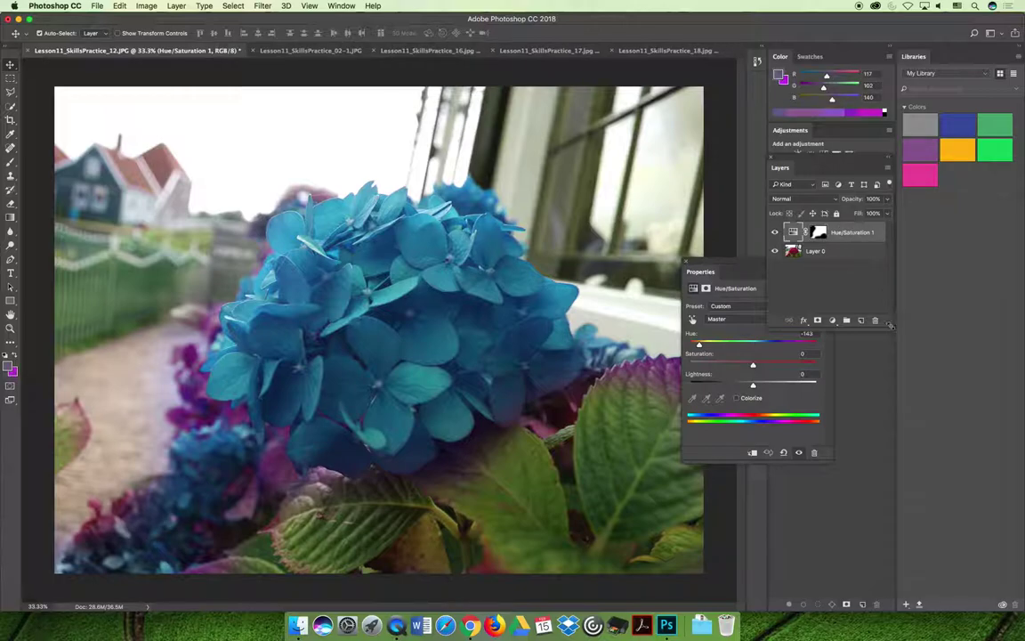
key("Delete")
left_click(591, 206)
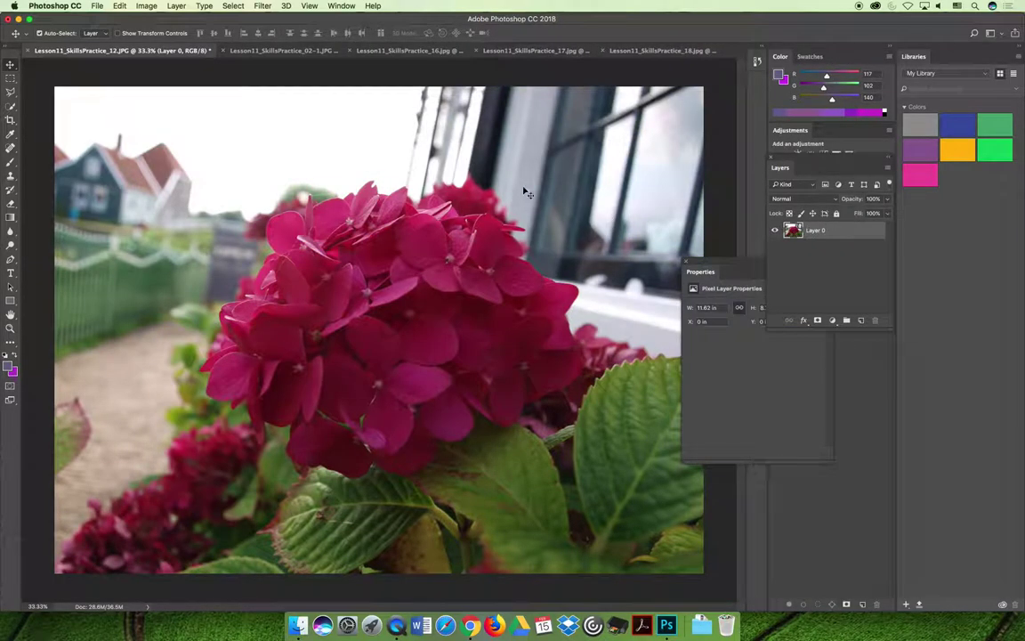
left_click_drag(792, 162, 589, 131)
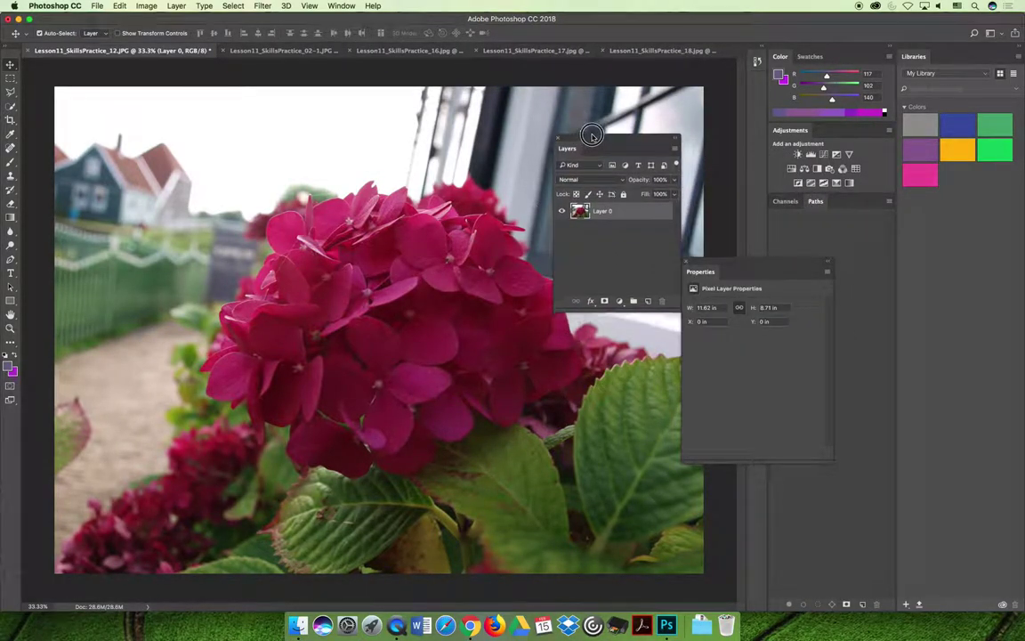
left_click_drag(746, 261, 779, 248)
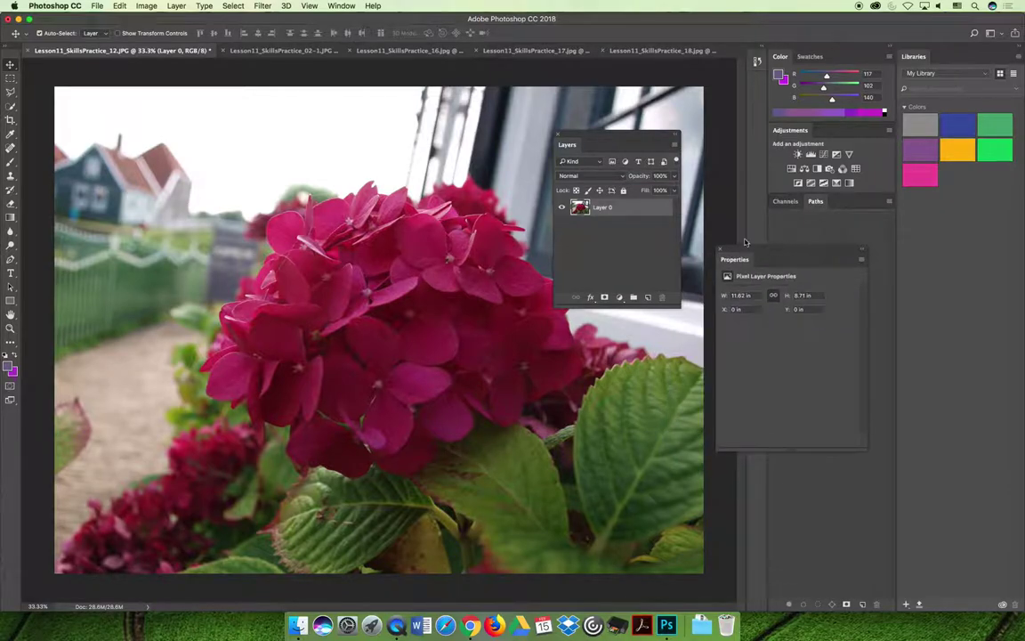
Select the magenta blooms with Color Range, sampling the flower at Fuzziness 139
left_click(241, 5)
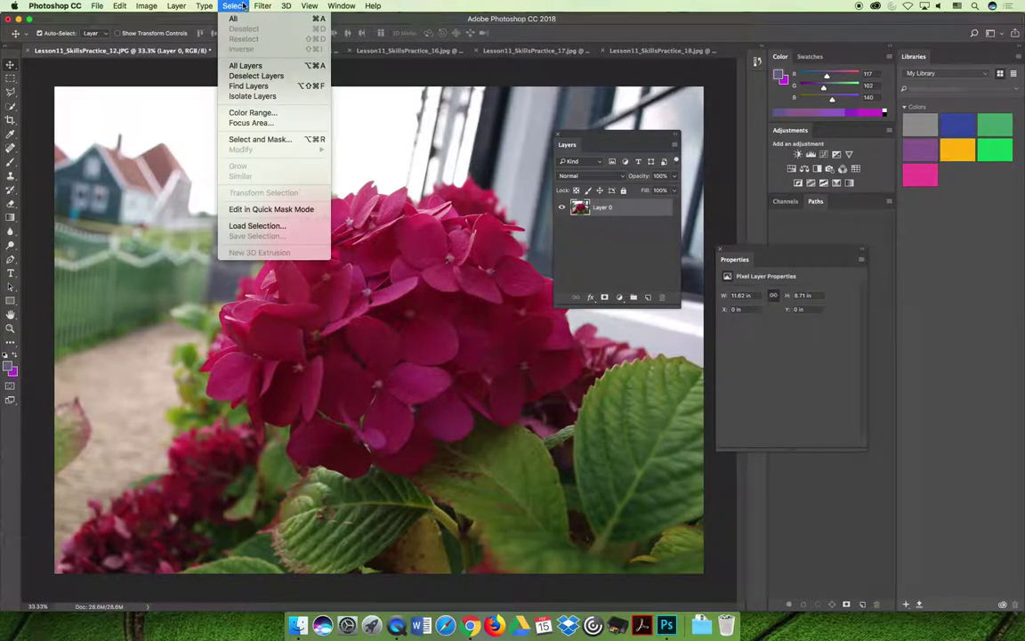
left_click(258, 111)
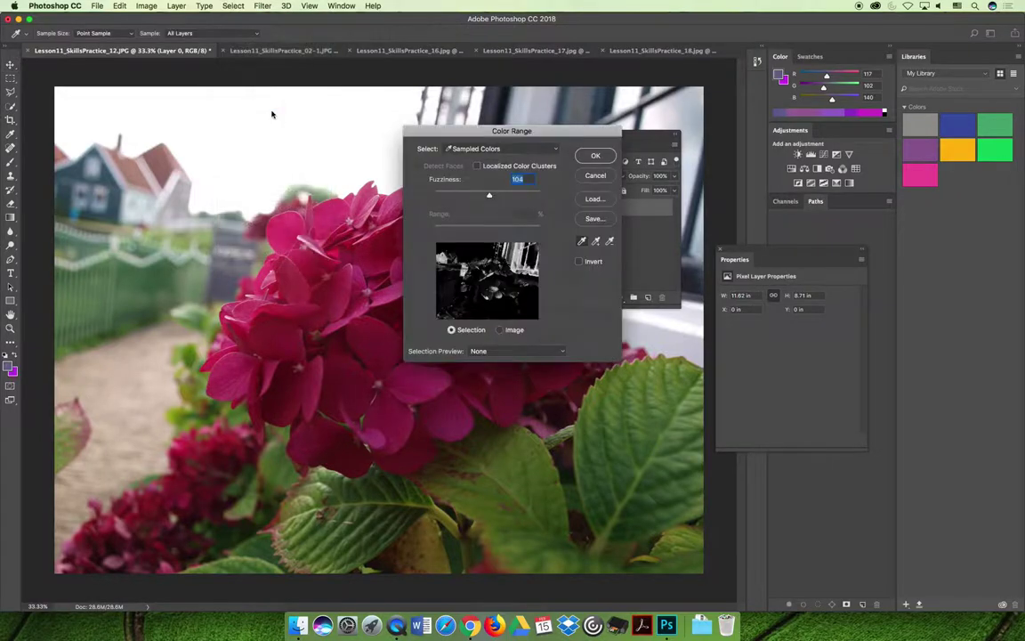
left_click_drag(459, 122, 94, 79)
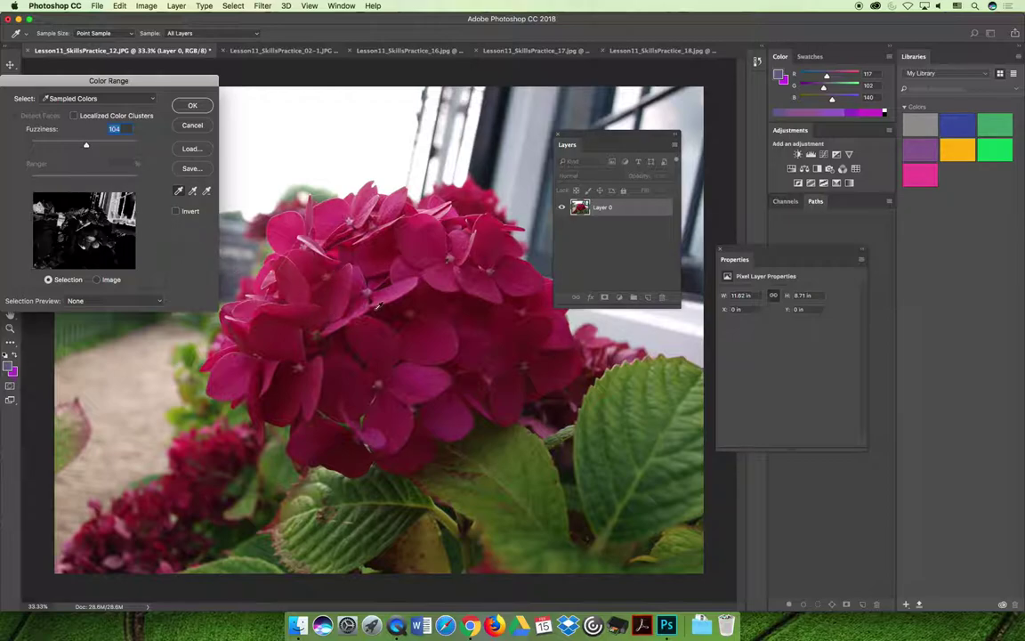
left_click(311, 267)
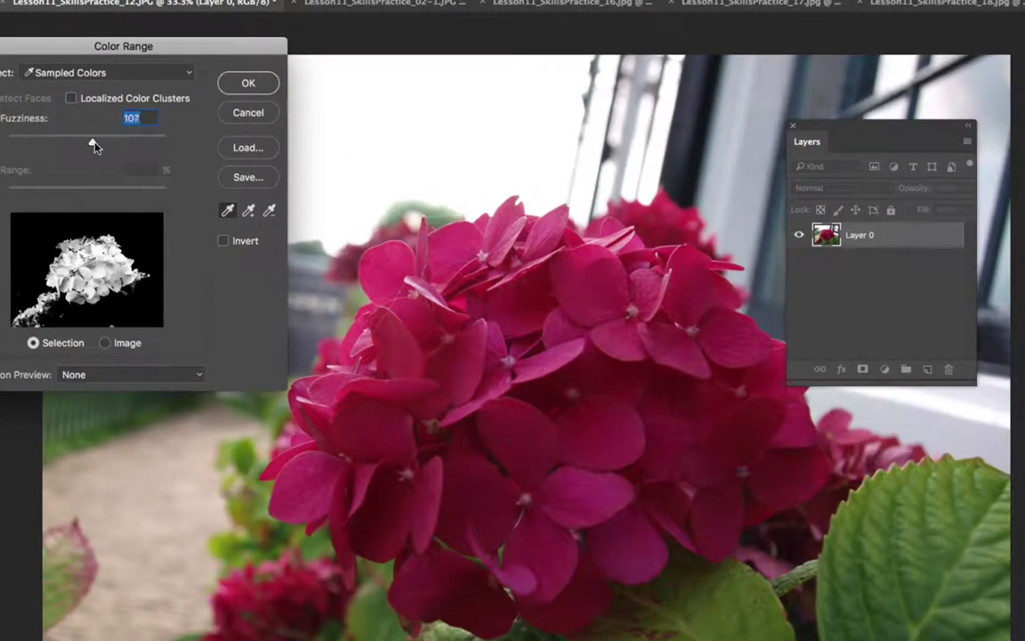
left_click_drag(95, 145, 179, 151)
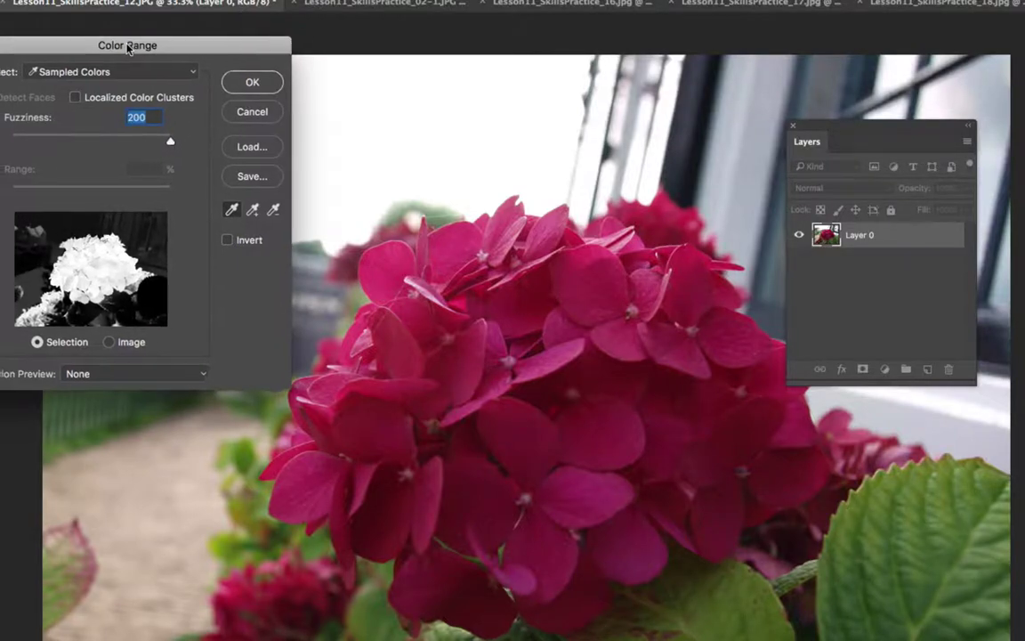
left_click_drag(124, 46, 216, 46)
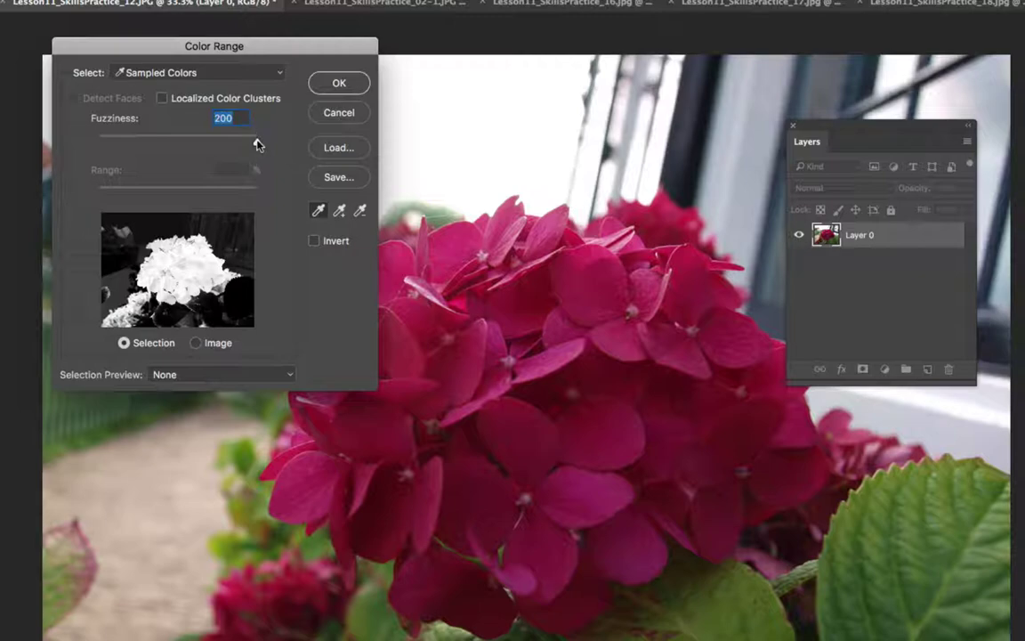
left_click_drag(256, 145, 208, 147)
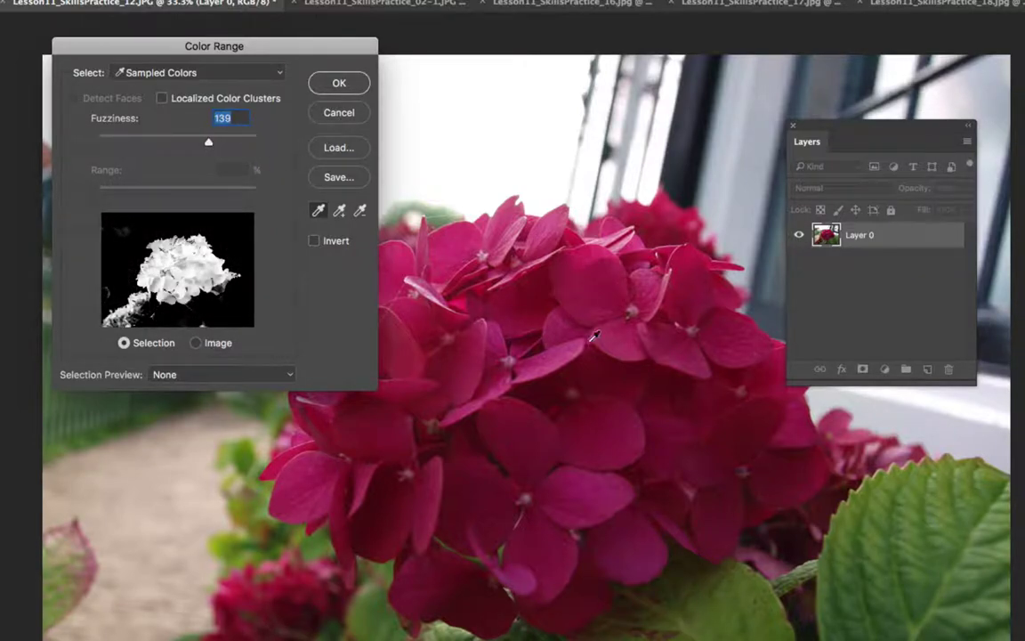
left_click(338, 82)
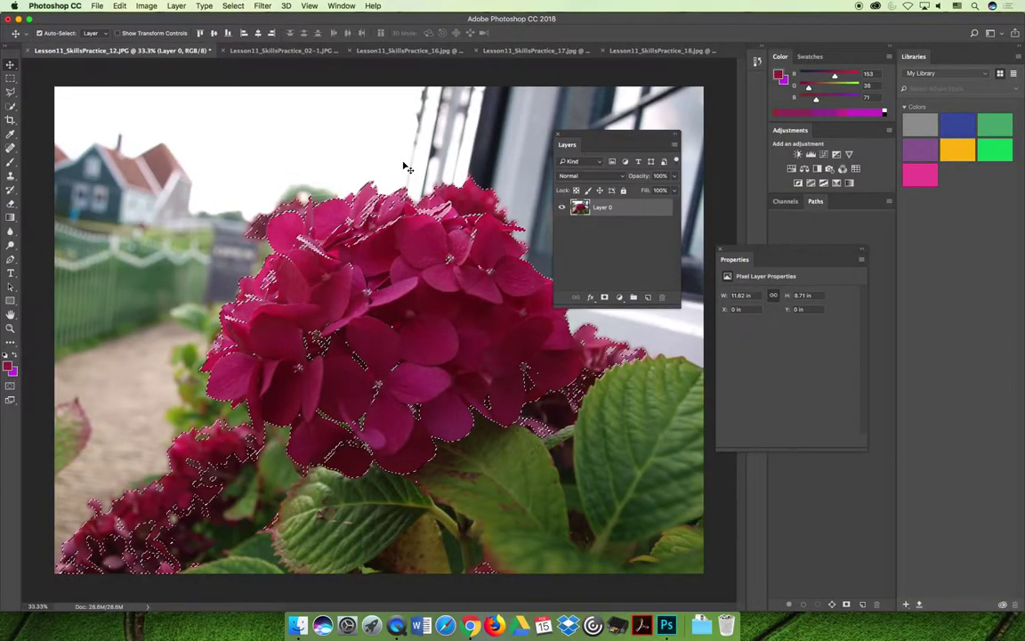
Add a Hue/Saturation layer masked to the flower selection and set its Fill to 53%
left_click(871, 361)
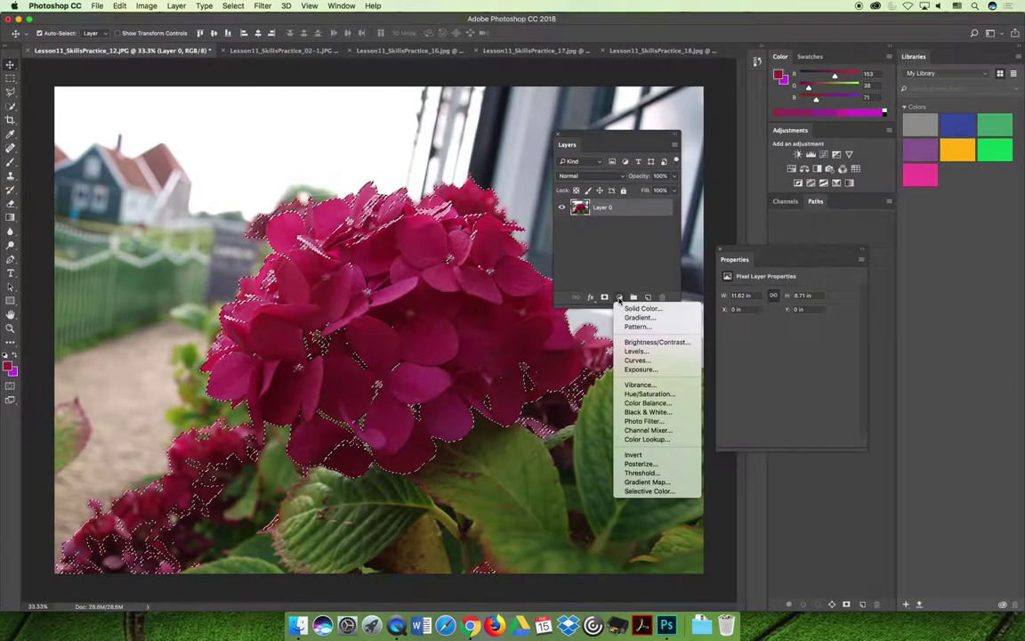
left_click(662, 399)
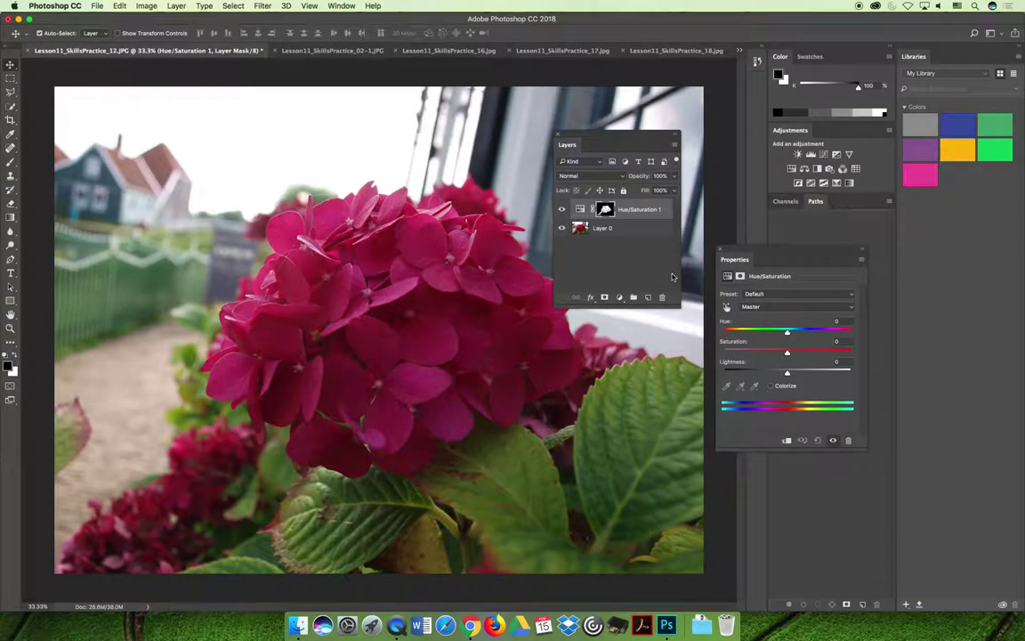
left_click_drag(787, 331, 824, 334)
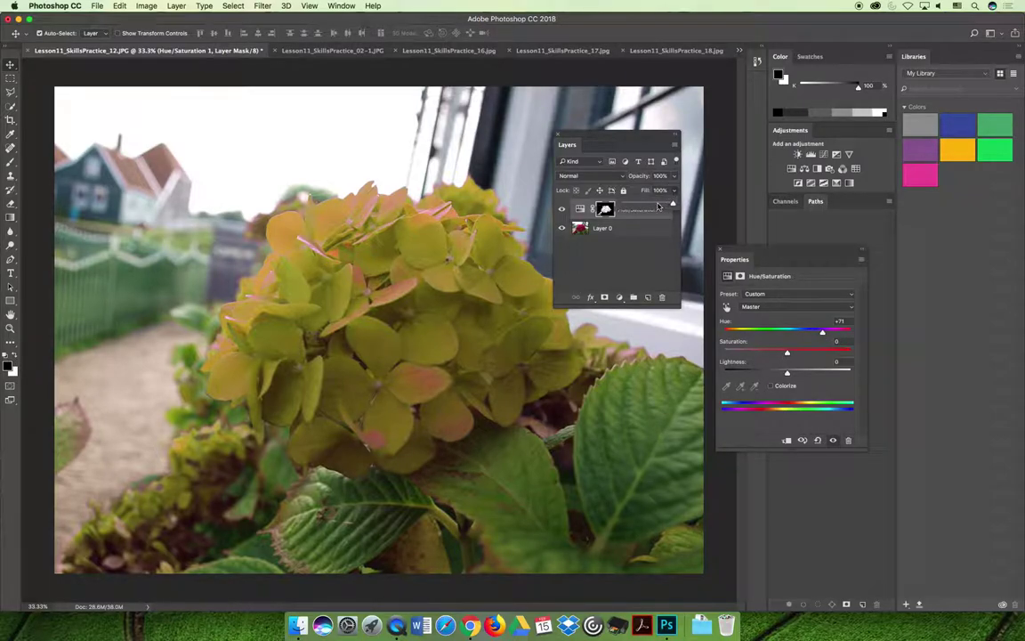
left_click_drag(658, 206, 648, 212)
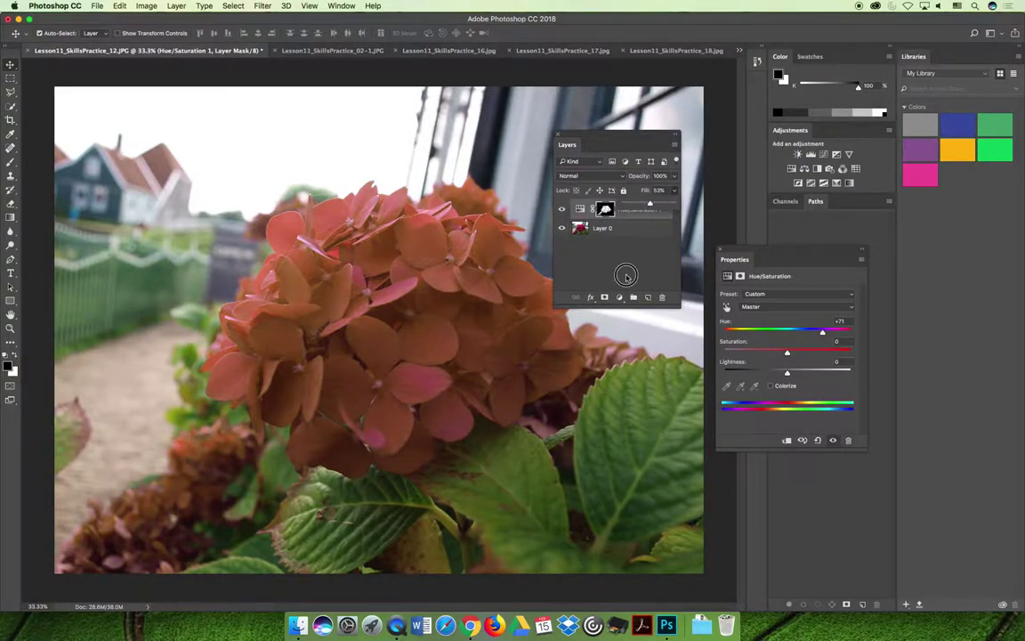
left_click(626, 276)
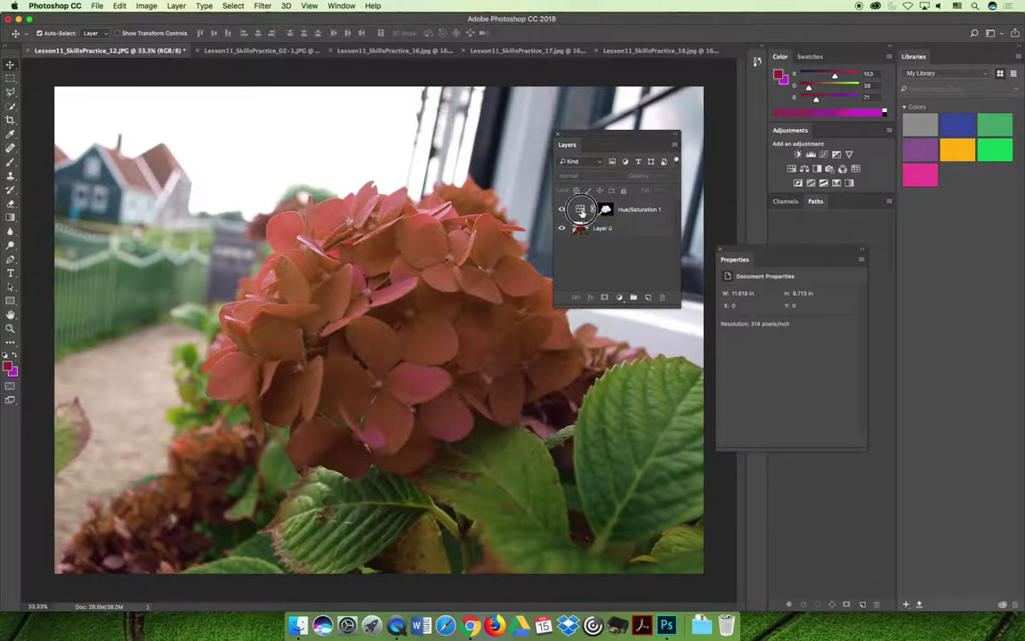
Set the flower's Hue to -108 so only the blossoms turn purple
left_click(580, 210)
left_click_drag(745, 246, 721, 224)
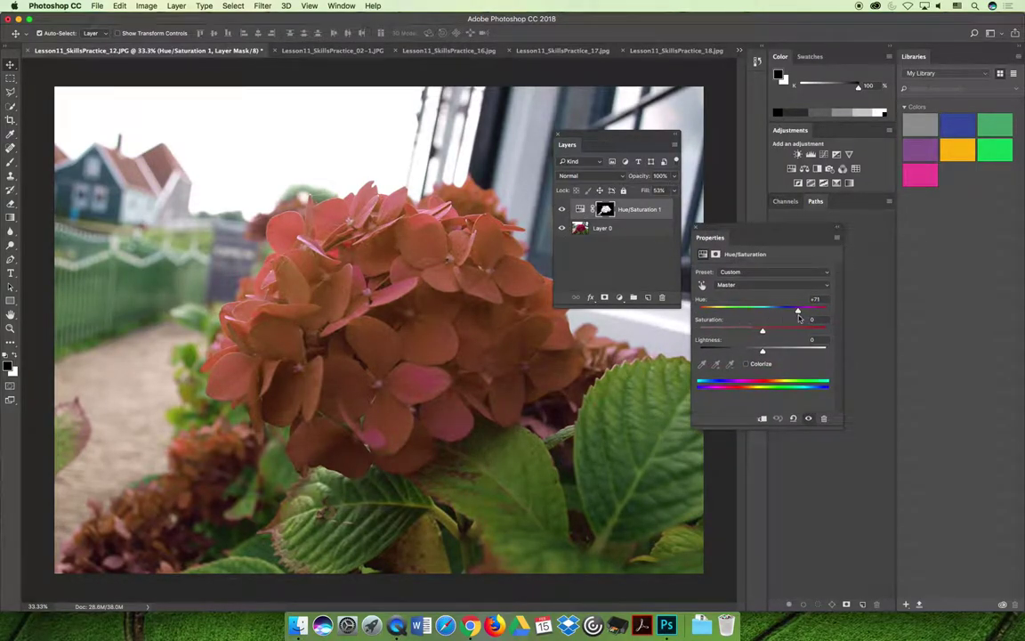
left_click_drag(798, 311, 717, 320)
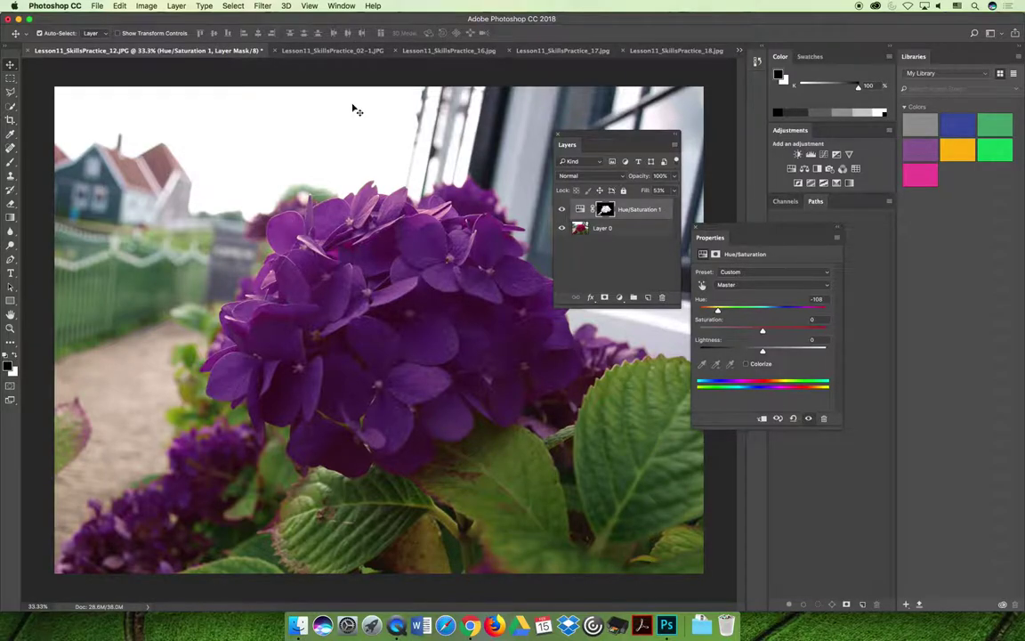
Compare the windmill and _16, _17 glasses photos, ending on Lesson11_SkillsPractice_18.jpg
left_click(298, 50)
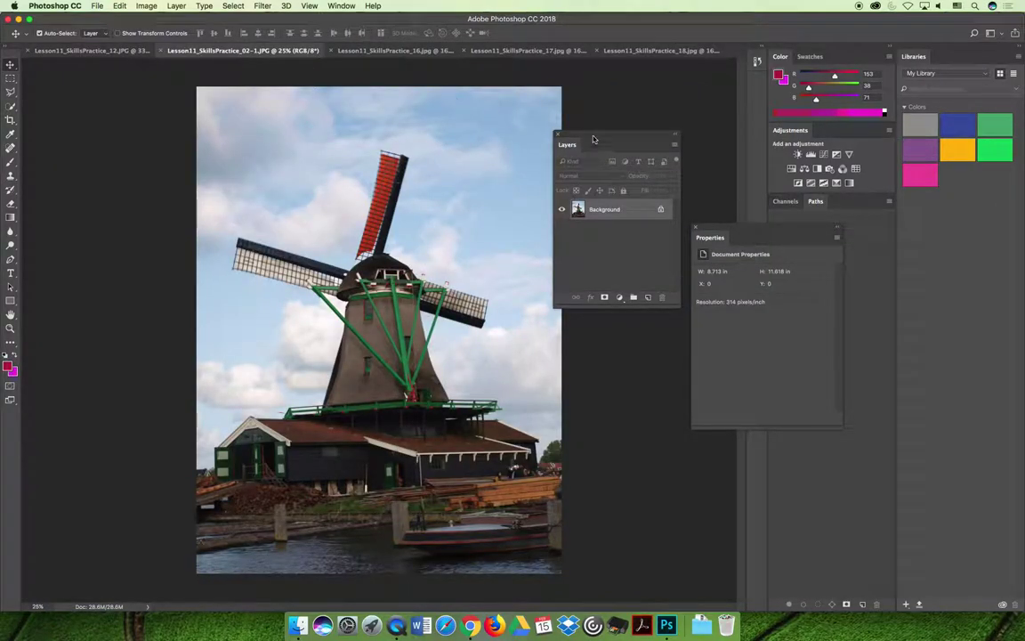
left_click_drag(593, 138, 617, 121)
left_click(378, 50)
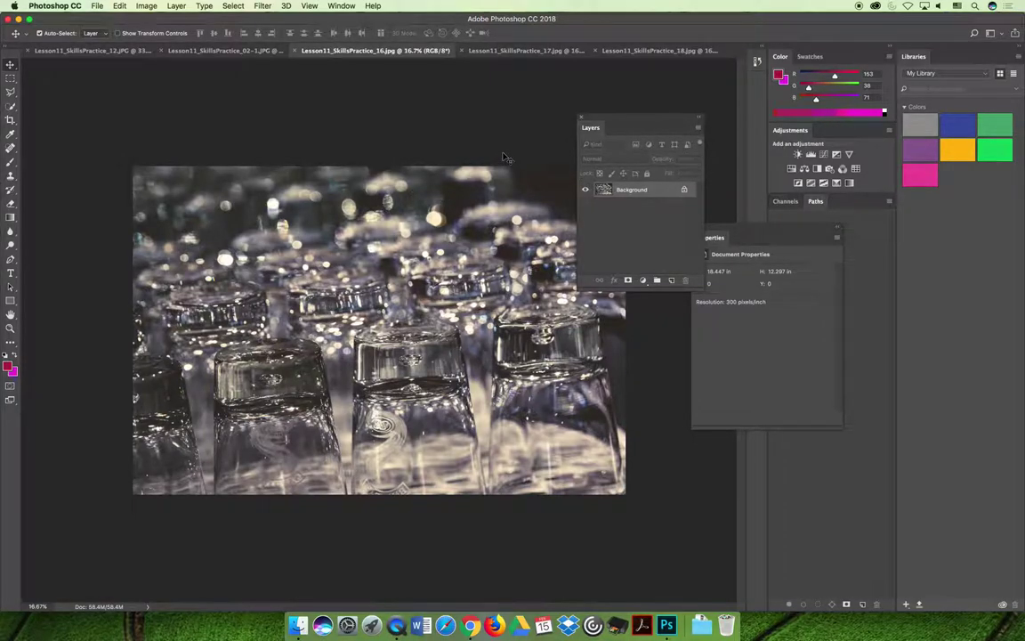
left_click(512, 53)
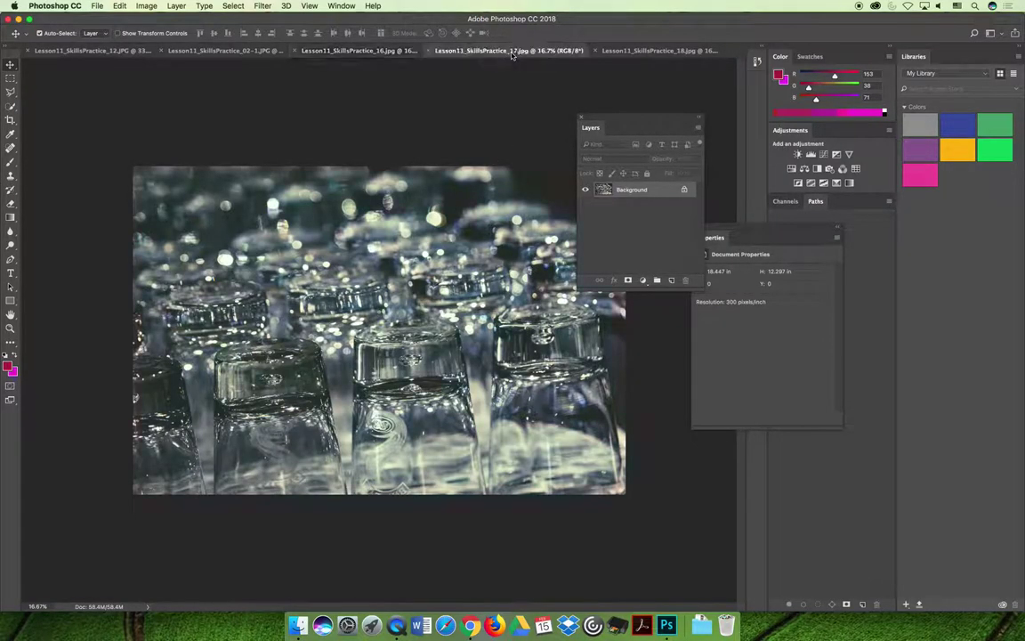
left_click(381, 52)
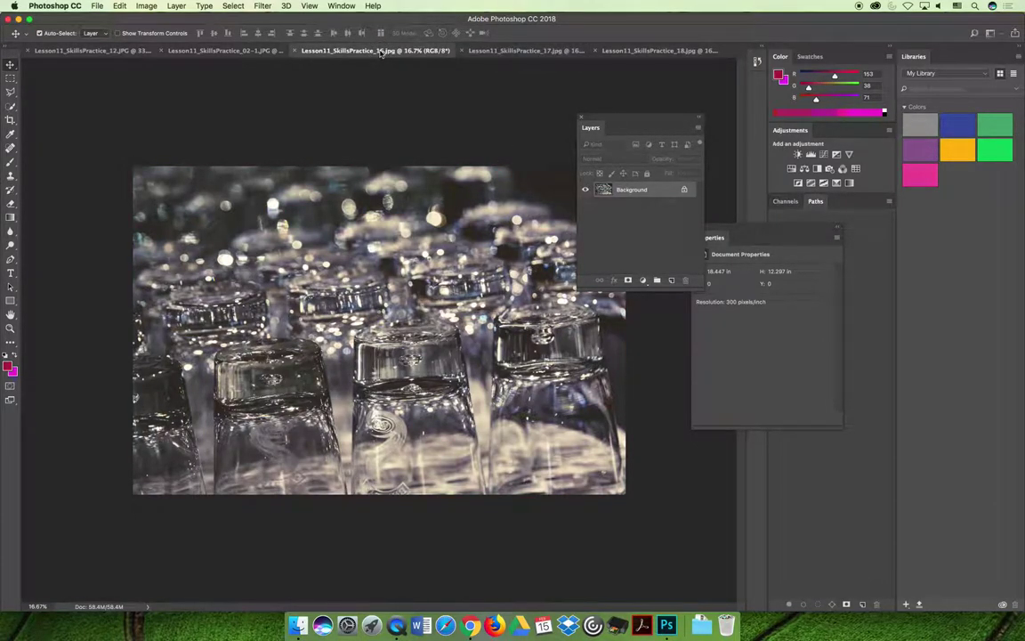
left_click(543, 52)
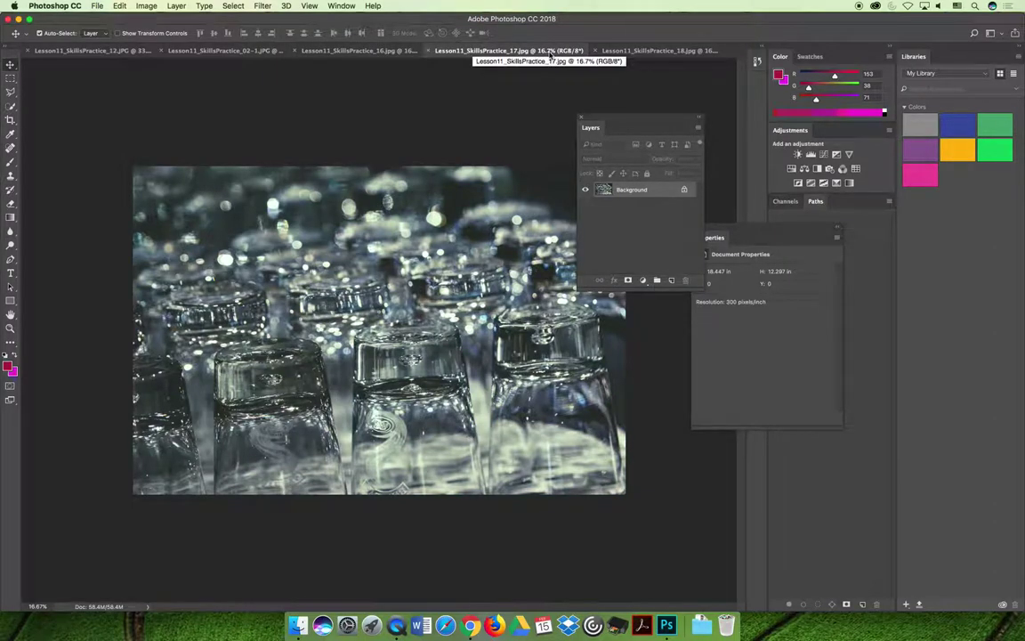
left_click(663, 50)
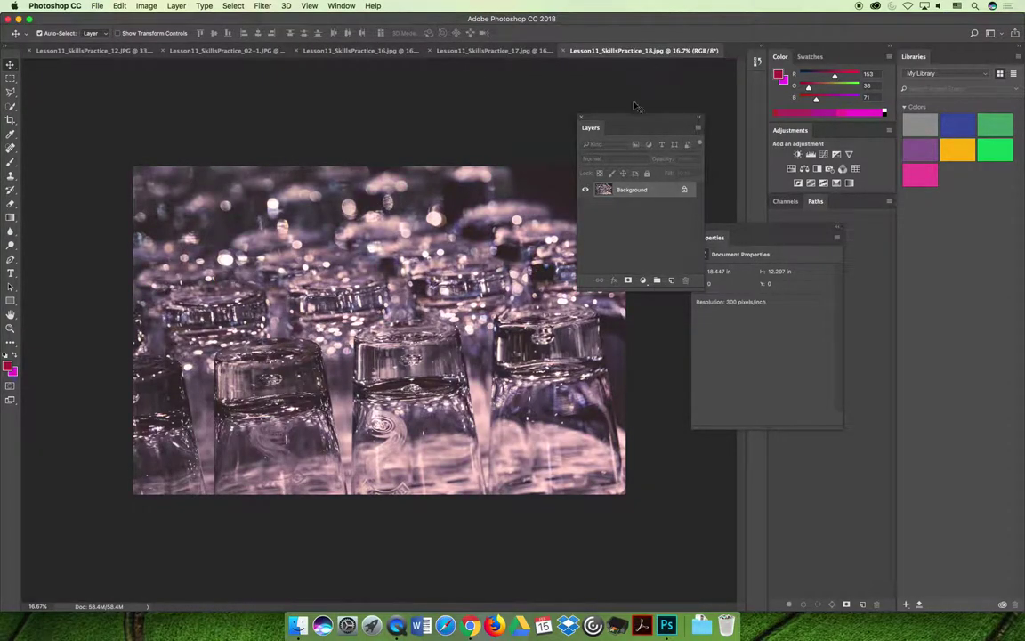
left_click_drag(623, 116, 865, 171)
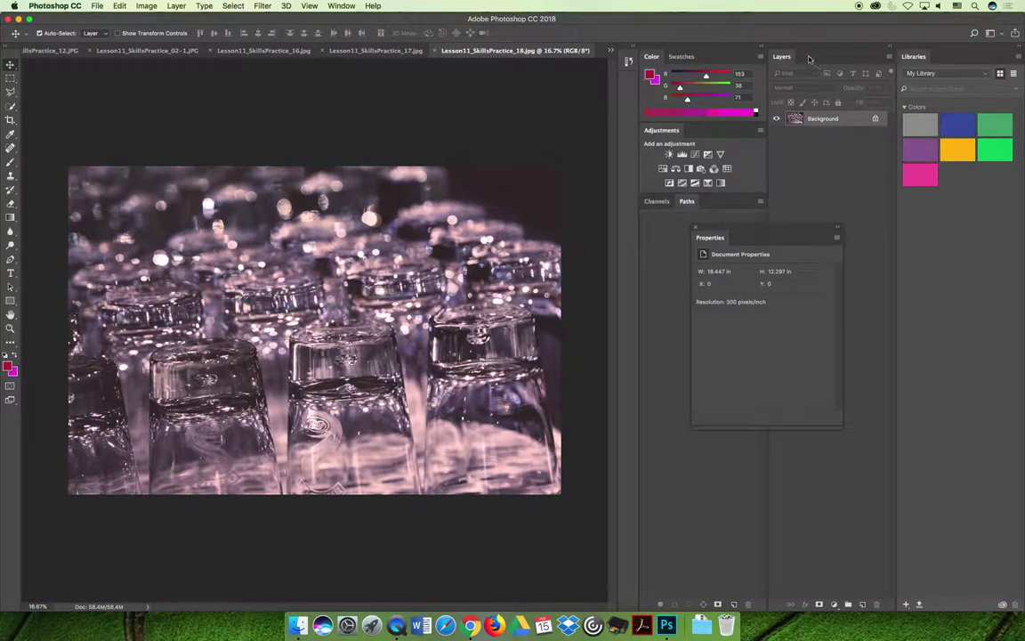
left_click_drag(783, 57, 627, 109)
Convert the pink glasses photo's Background to Layer 0 and add a Color Balance adjustment layer
double_click(609, 177)
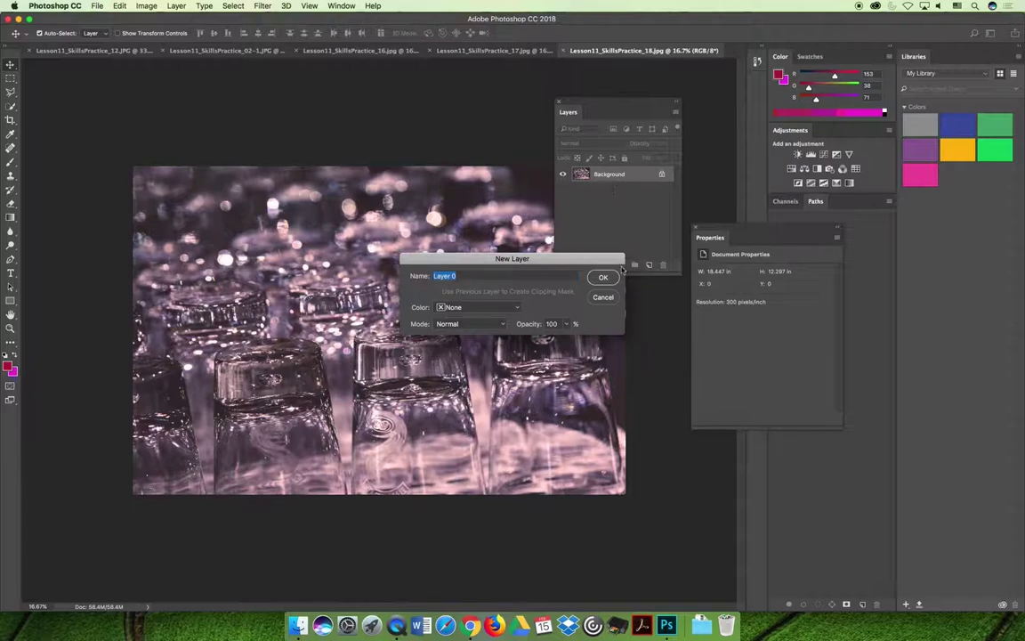
left_click(601, 276)
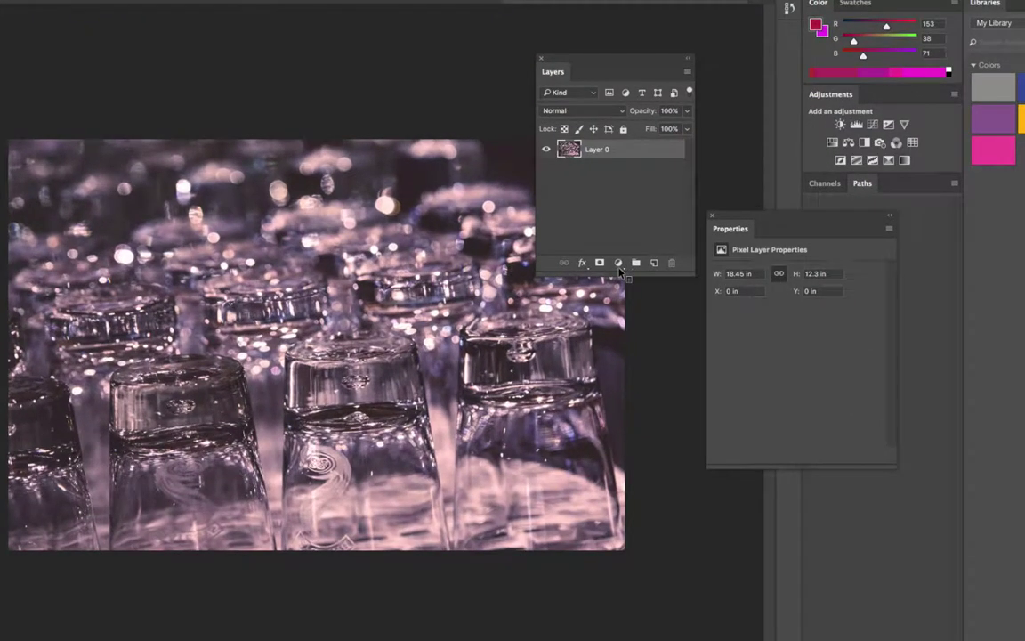
left_click(620, 265)
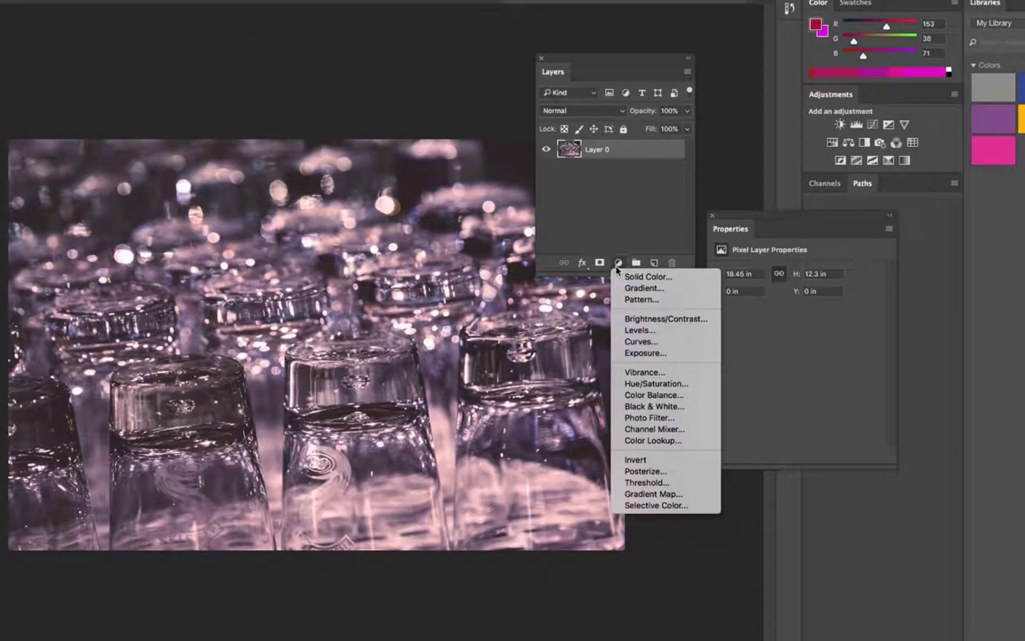
left_click(674, 397)
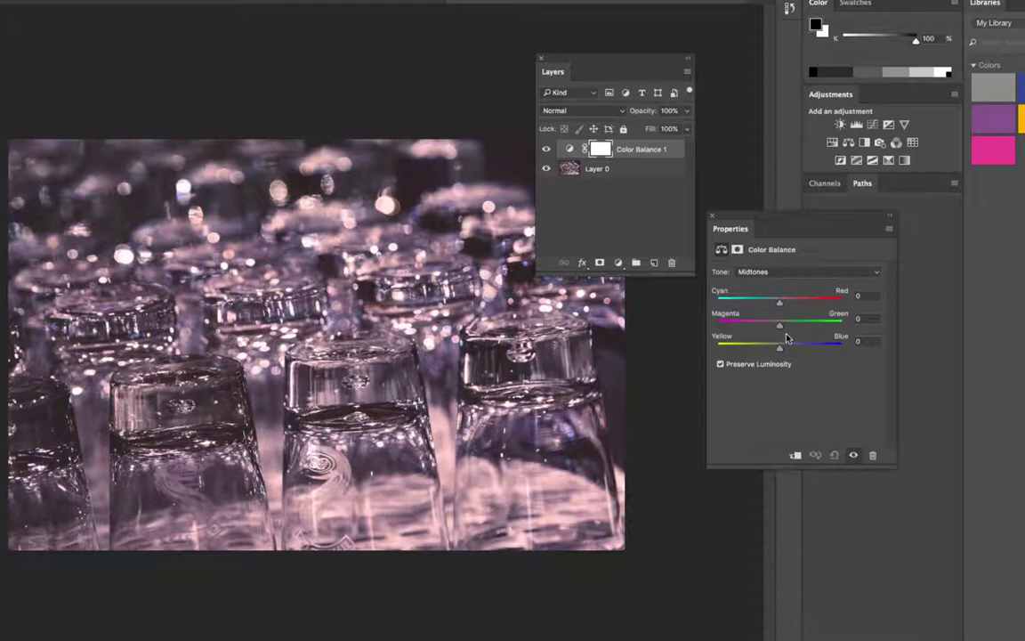
Set Color Balance midtones to Cyan-Red -5, Magenta-Green +15 and Yellow-Blue +4
left_click_drag(780, 330, 787, 329)
left_click_drag(786, 329, 799, 330)
mouse_move(804, 330)
left_mouse_down()
mouse_move(848, 329)
mouse_move(787, 329)
left_mouse_up()
left_click_drag(786, 328, 788, 327)
left_click_drag(780, 306, 775, 306)
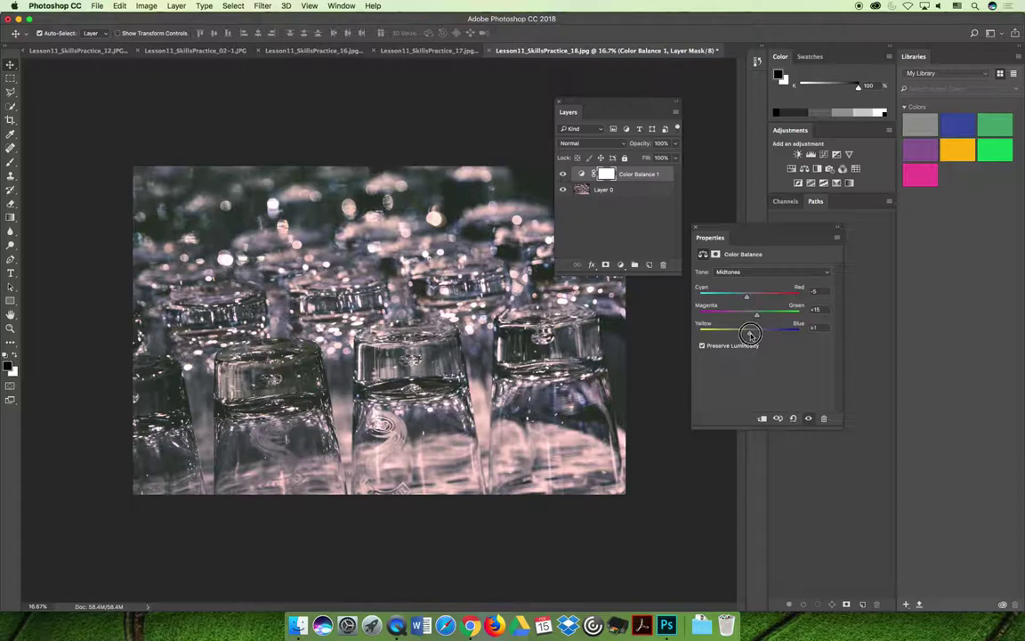
left_click_drag(749, 331, 787, 333)
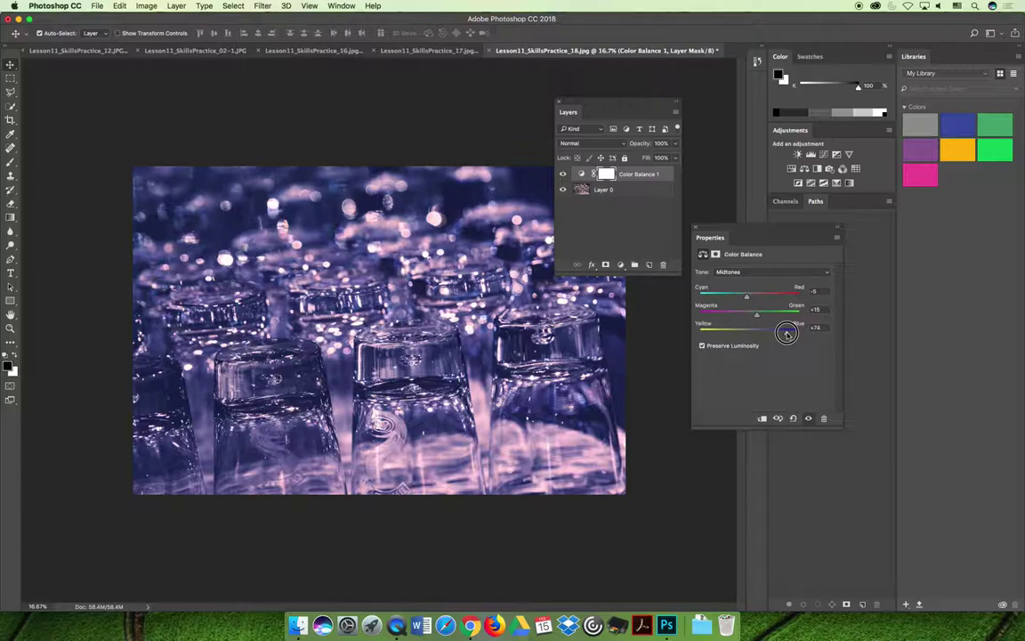
left_click_drag(787, 333, 752, 332)
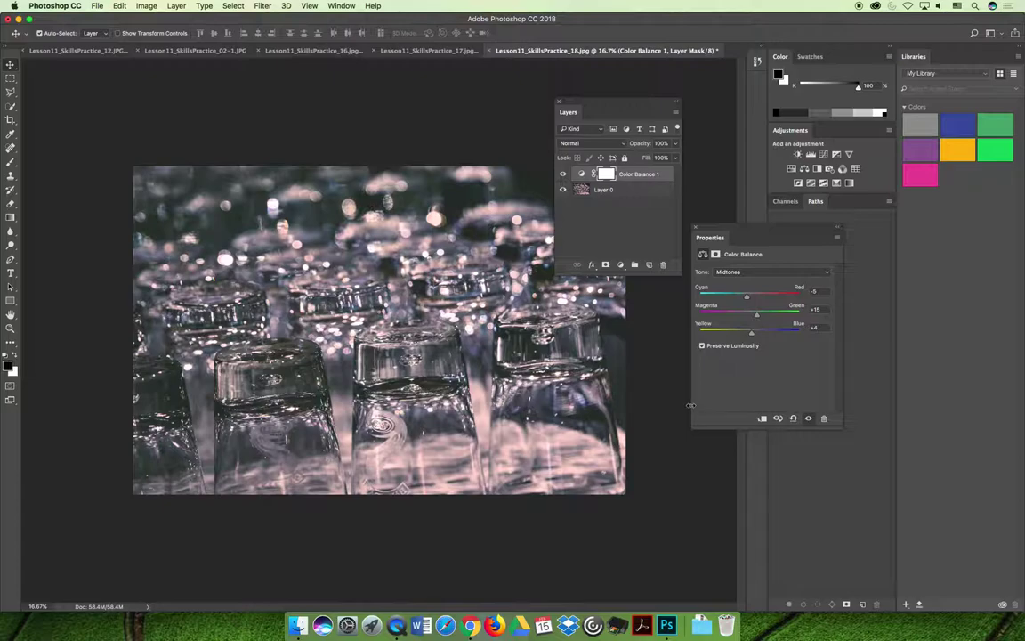
On the cooler _17 glasses photo, convert the Background into Layer 0
left_click(431, 51)
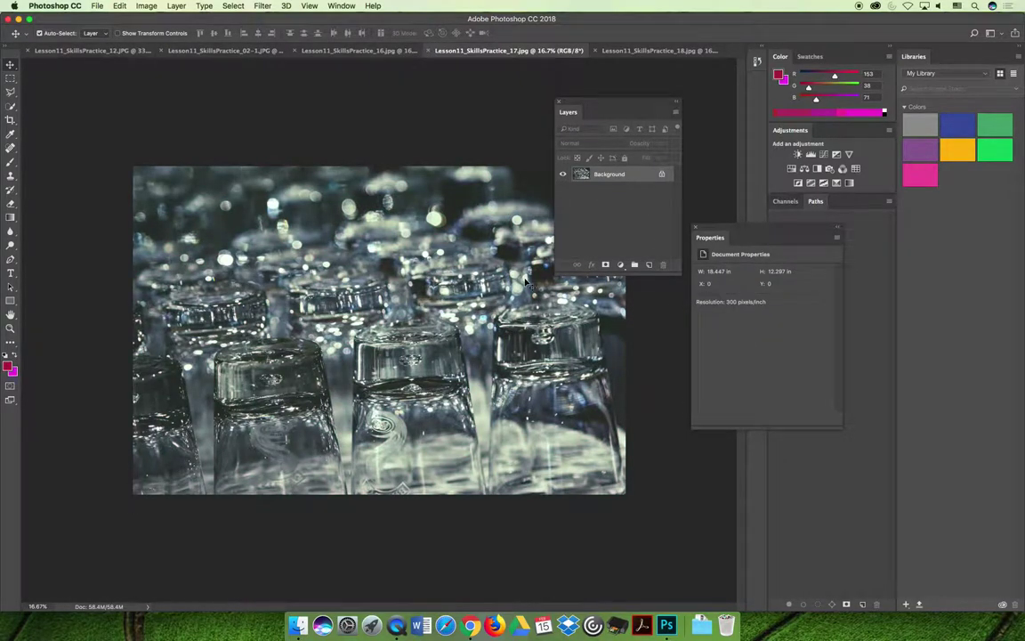
double_click(621, 178)
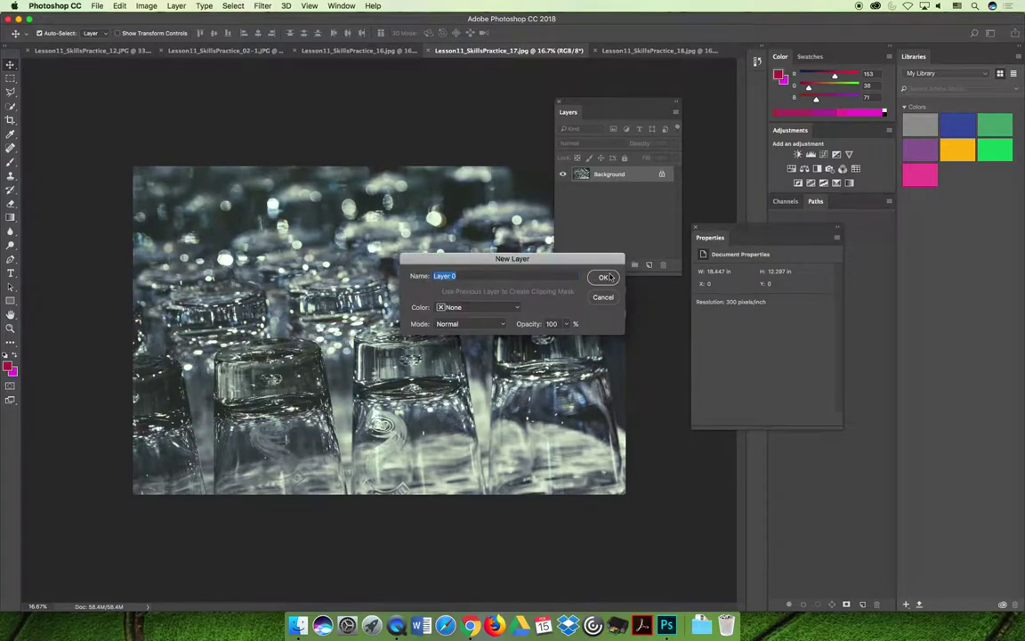
key("Return")
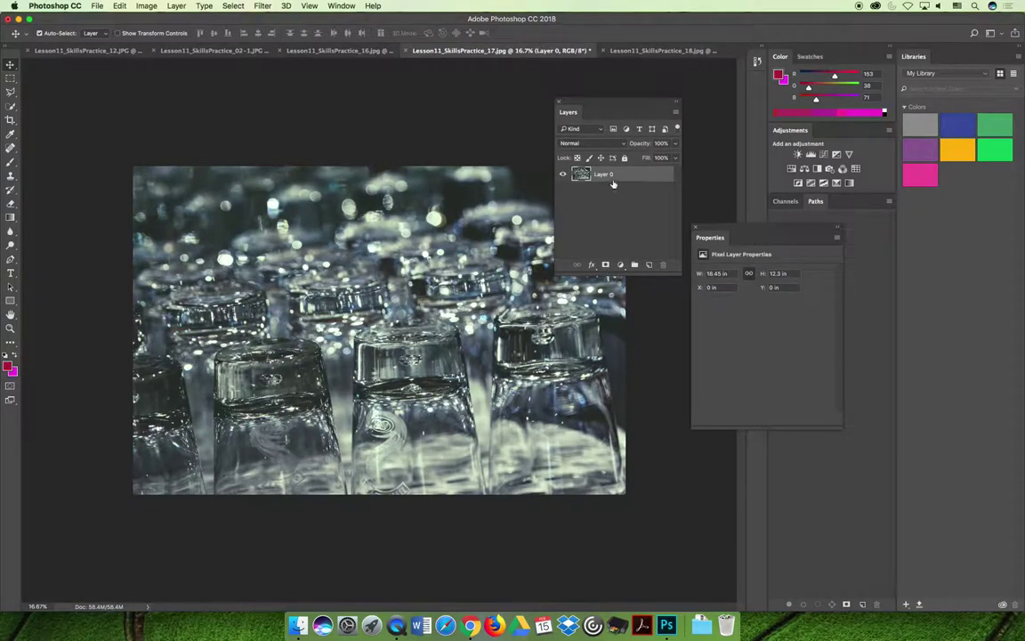
Add a Color Balance adjustment layer with Cyan-Red +12, then bring up the _16 photo
left_click(620, 265)
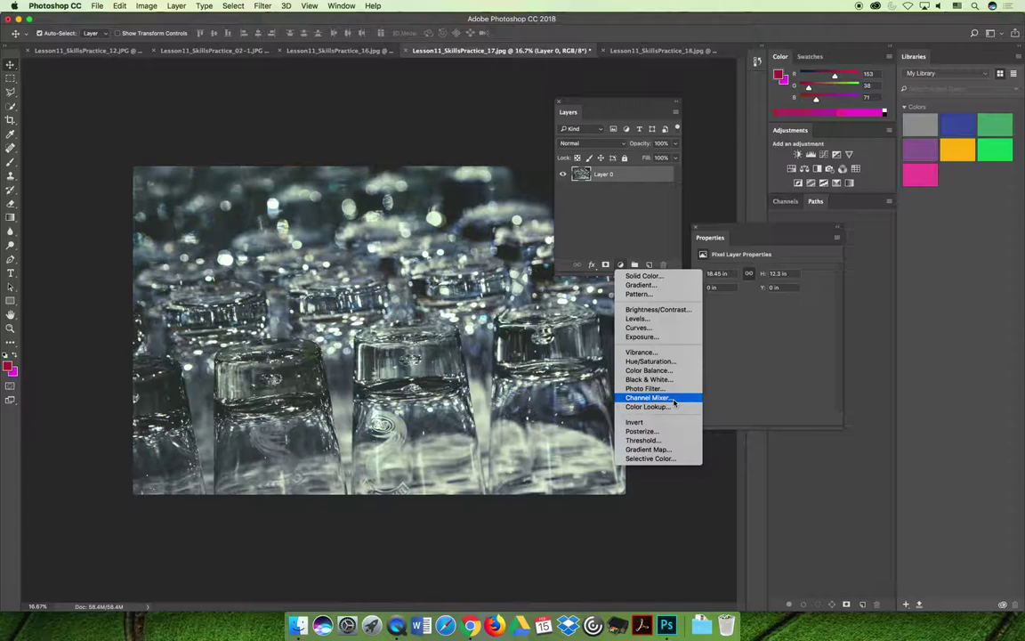
left_click(675, 371)
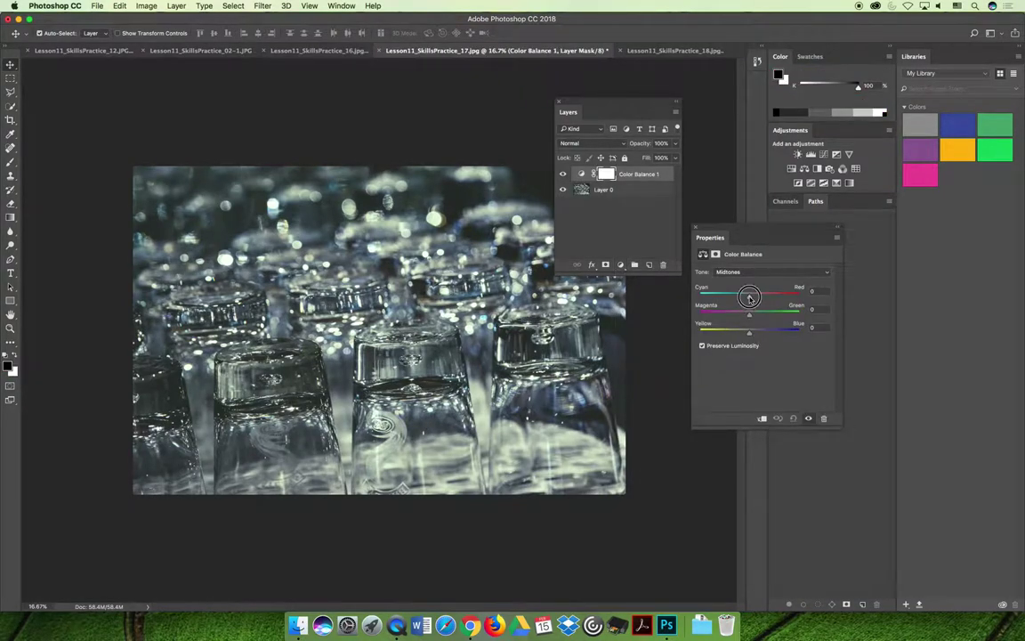
left_click_drag(749, 297, 756, 297)
left_click(321, 51)
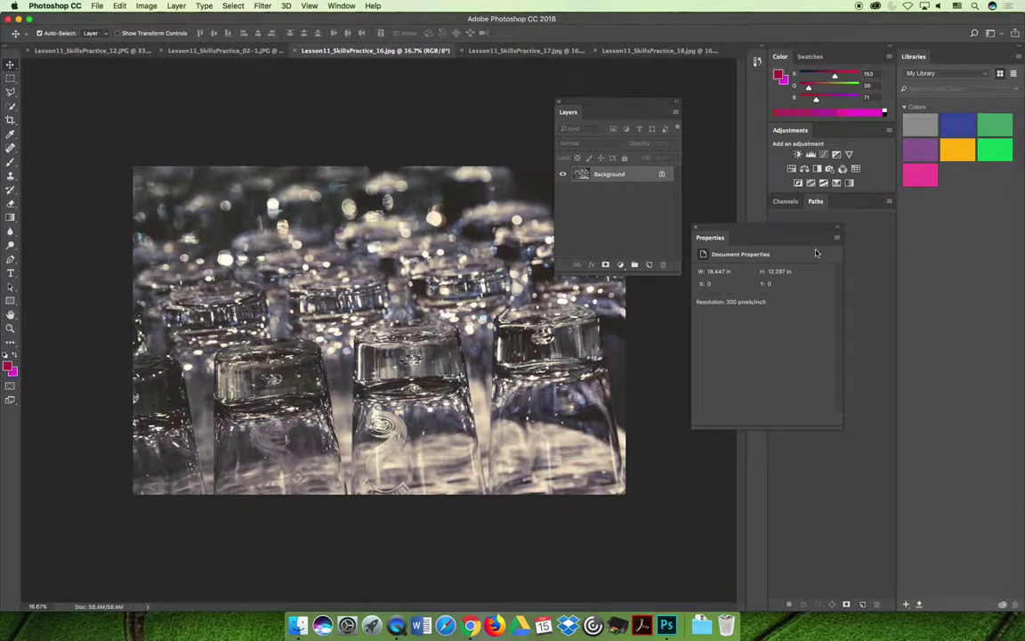
Convert the _16 photo's Background to Layer 0 and add Color Balance with Yellow-Blue +14
double_click(610, 174)
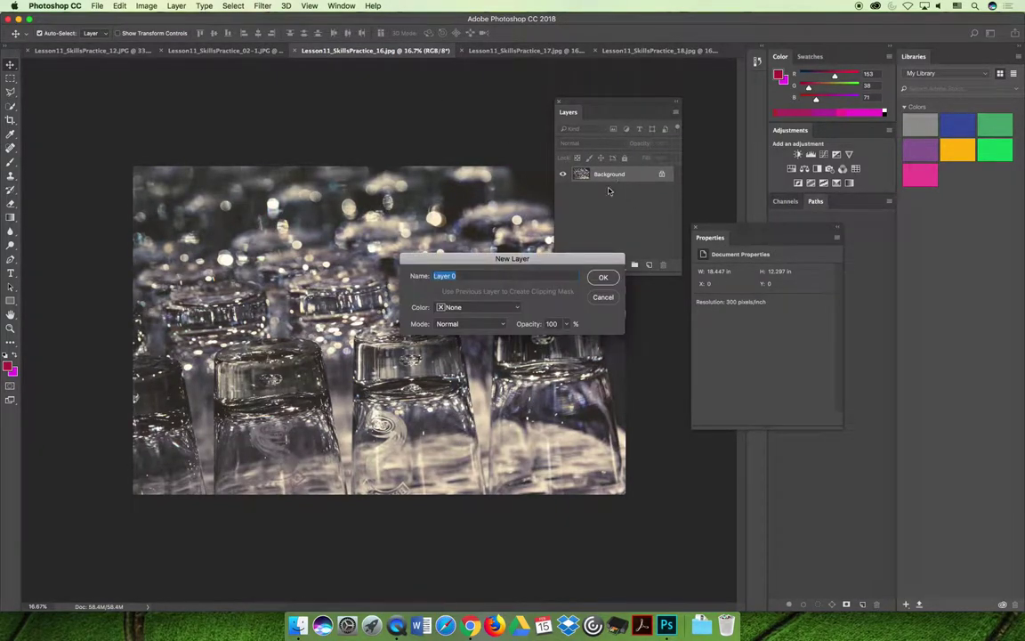
left_click(603, 275)
left_click(620, 265)
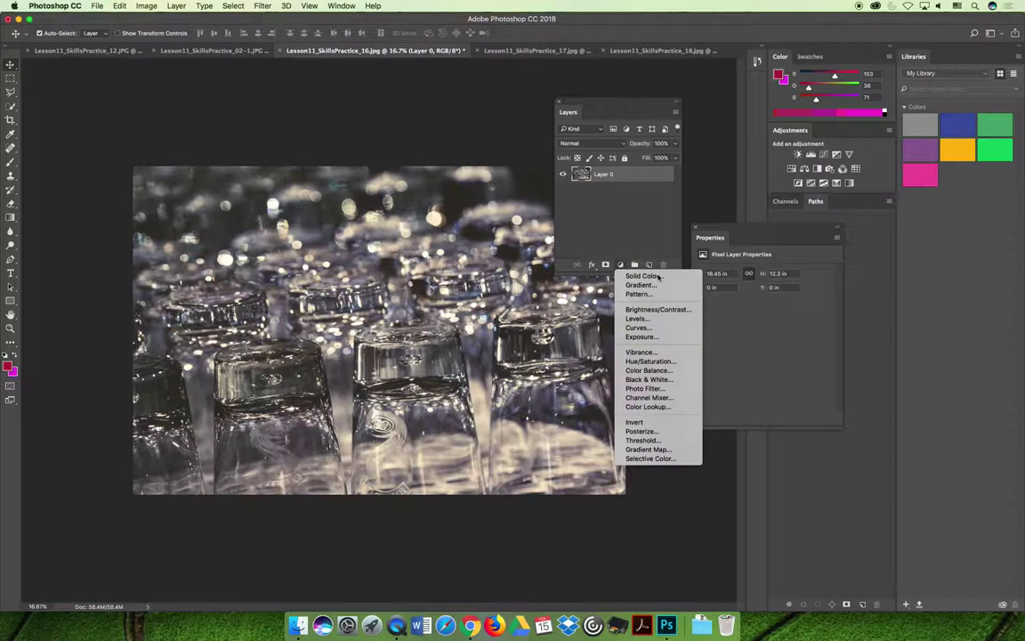
left_click(676, 370)
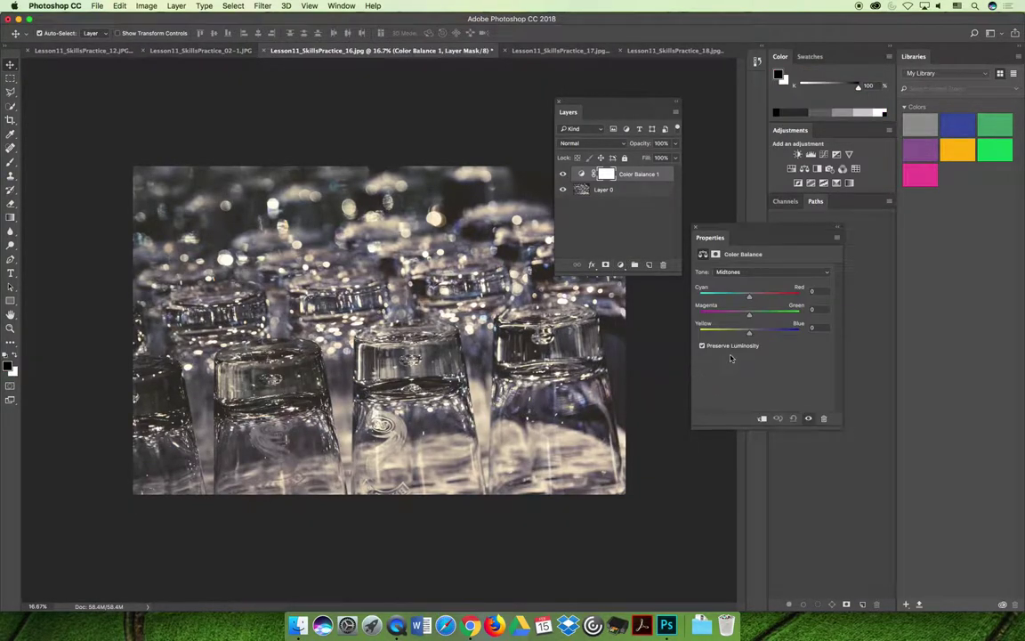
left_click_drag(749, 331, 756, 334)
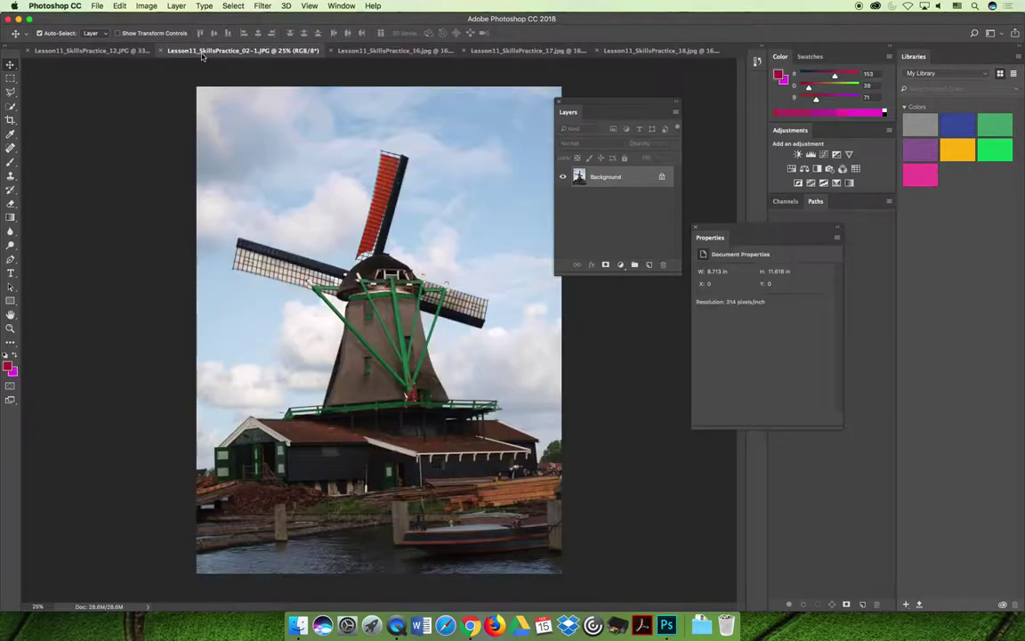
Switch to the windmill photo and rearrange the Layers and Properties panels
left_click(191, 51)
left_click_drag(619, 105, 648, 101)
left_click_drag(786, 233, 674, 299)
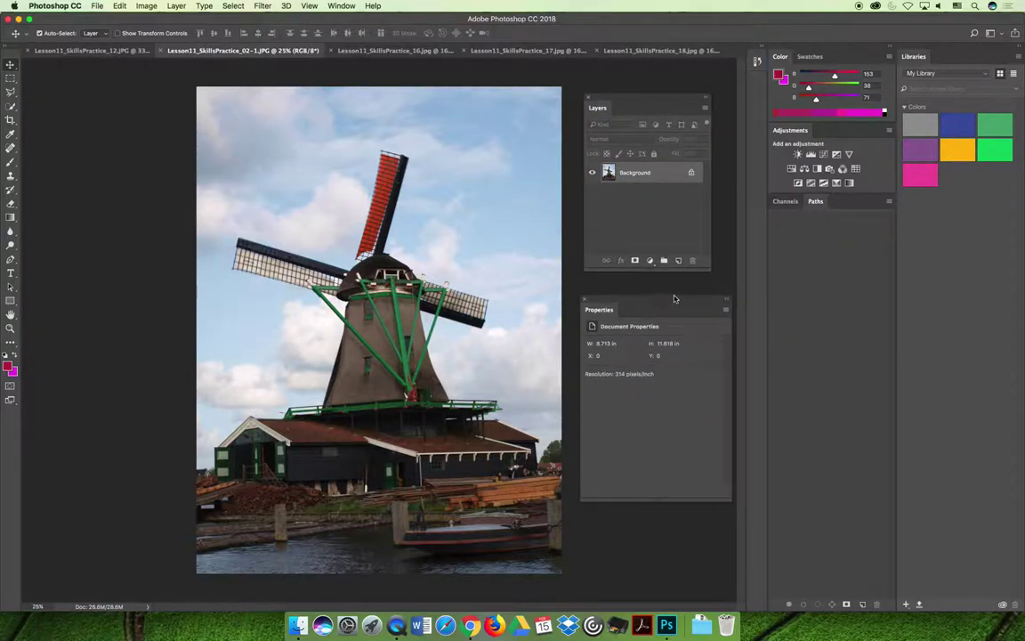
Convert the windmill's Background to Layer 0 and add a Black & White adjustment layer
double_click(623, 171)
left_click(610, 277)
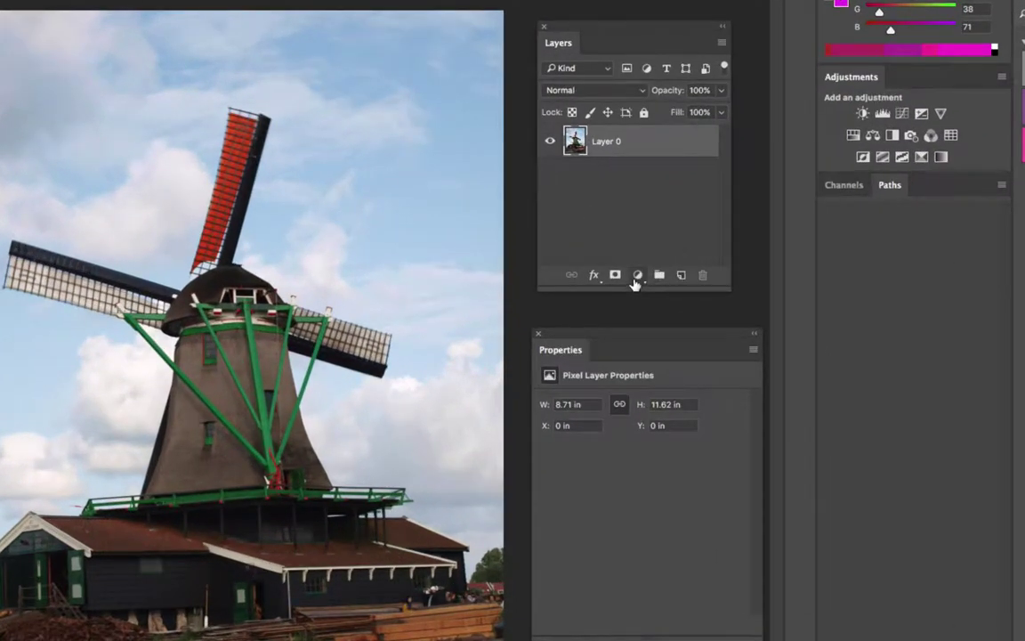
left_click(648, 263)
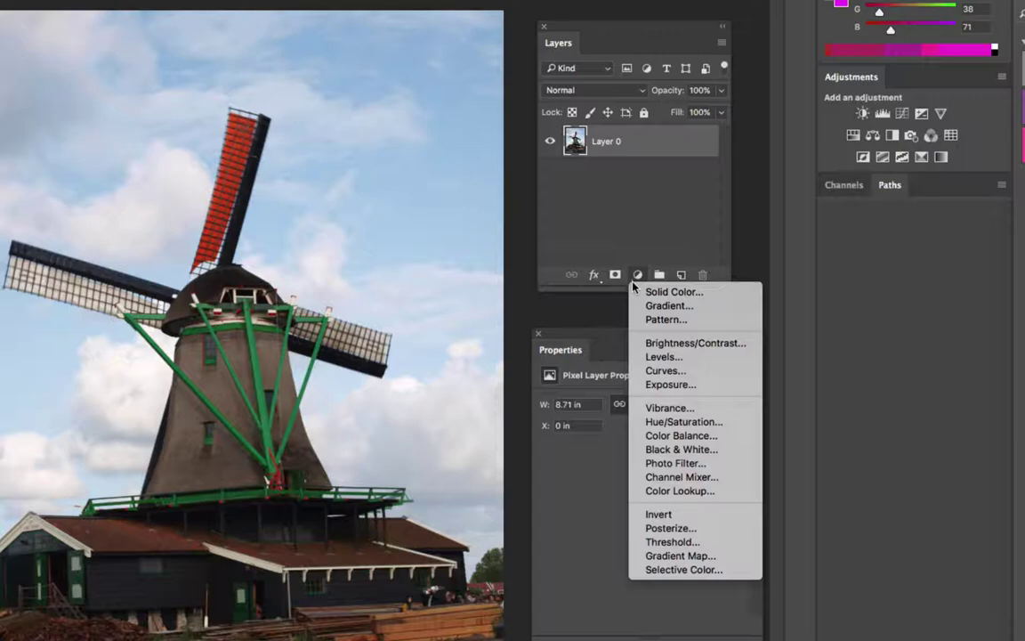
left_click(723, 451)
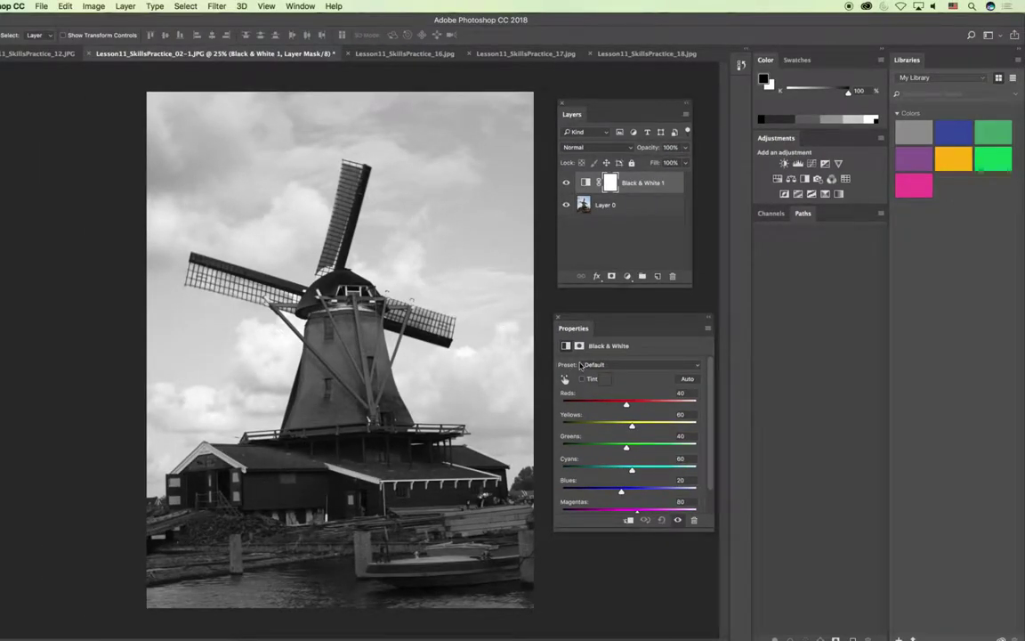
Preview the Blue Filter, Darker, Green Filter, High Contrast Blue/Red and Infrared presets
left_click(580, 365)
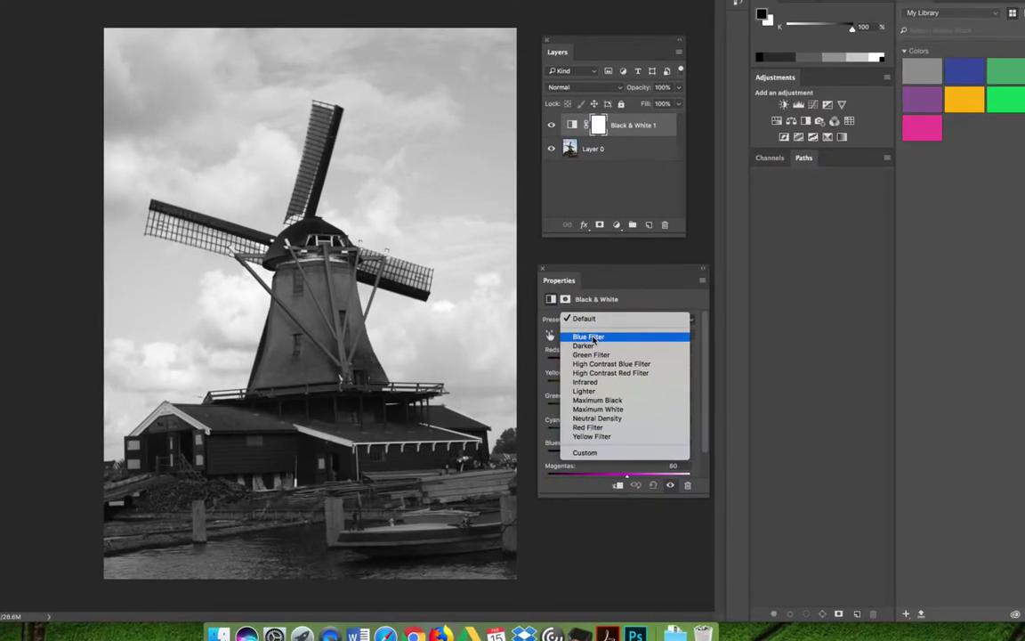
left_click(591, 337)
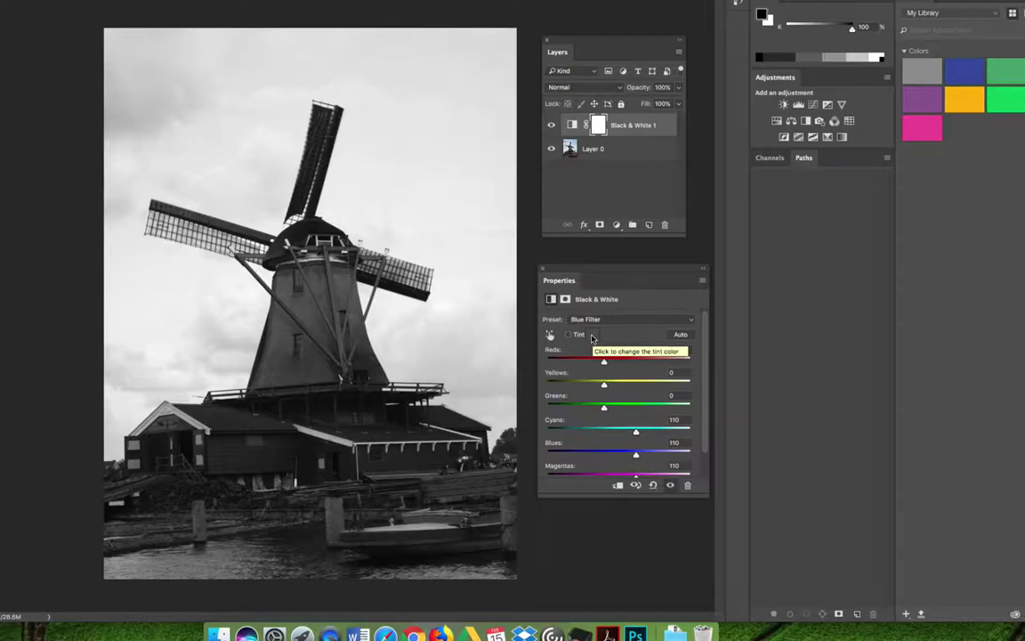
left_click(614, 320)
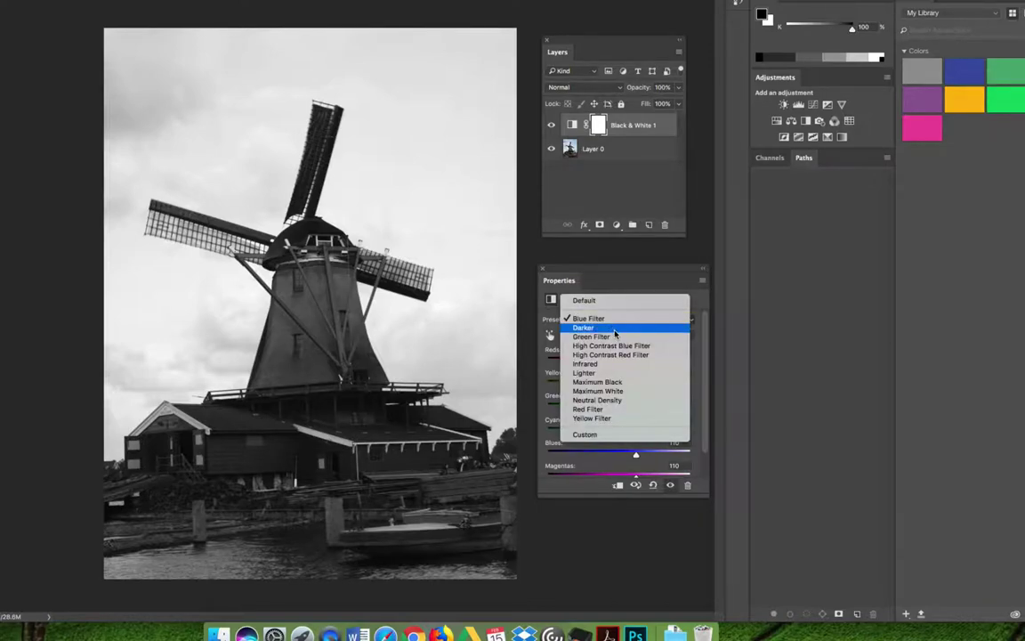
left_click(614, 331)
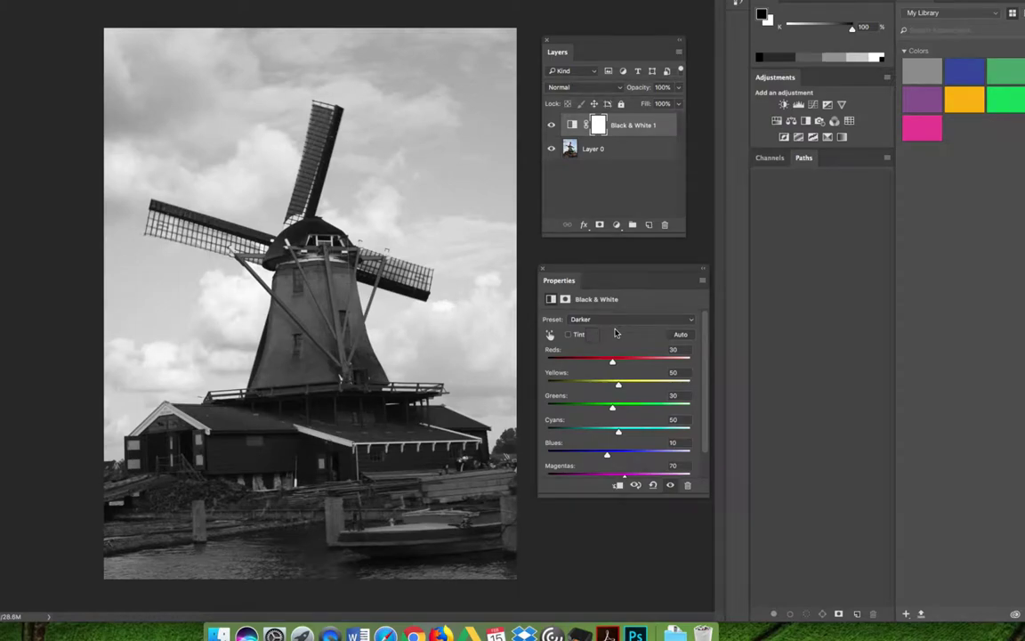
left_click(594, 320)
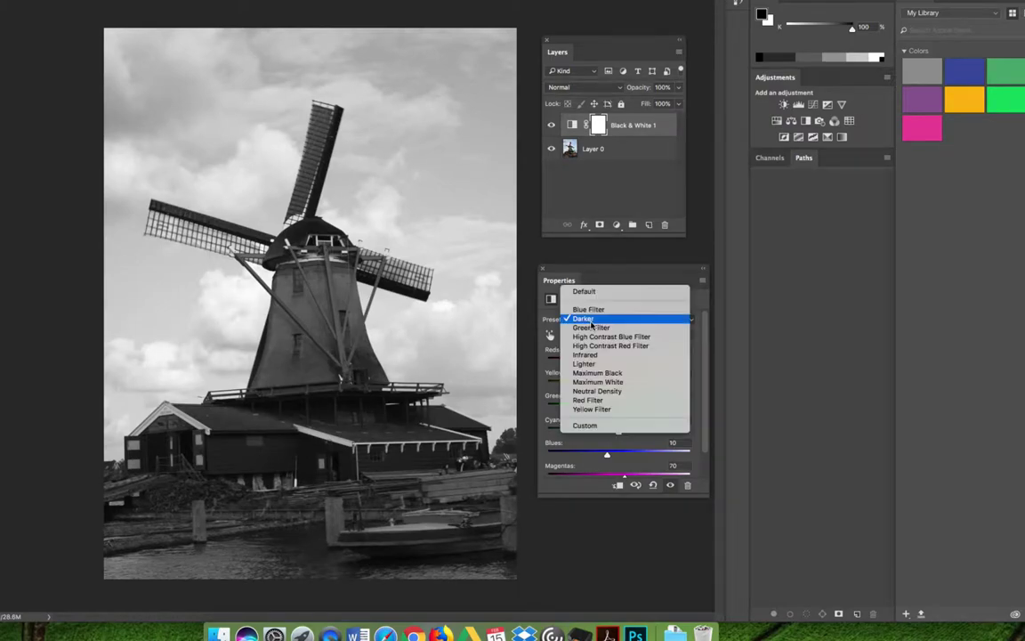
left_click(591, 328)
left_click(589, 319)
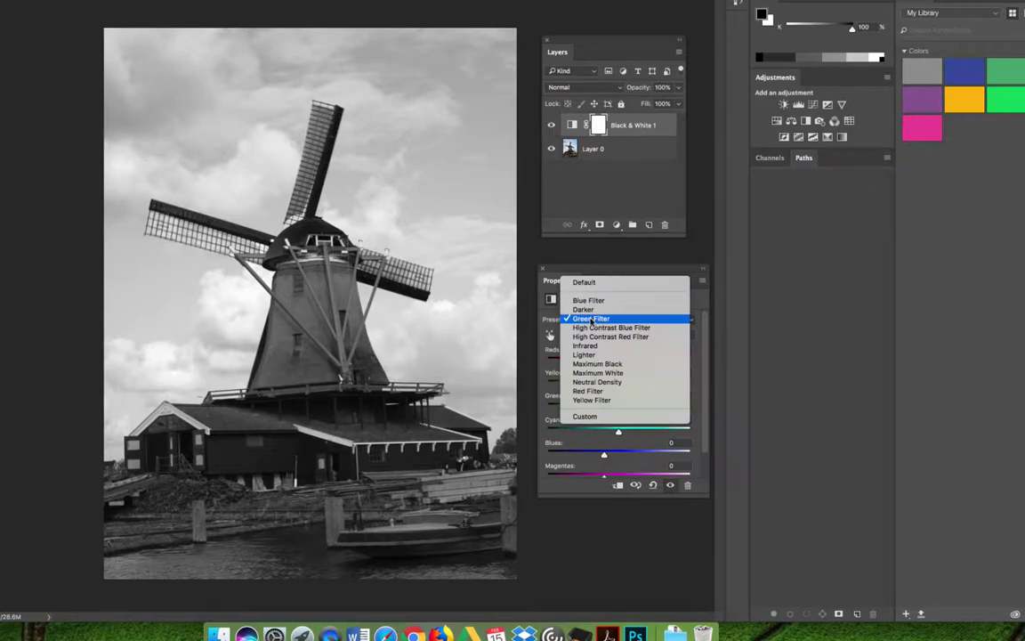
left_click(589, 330)
left_click(587, 319)
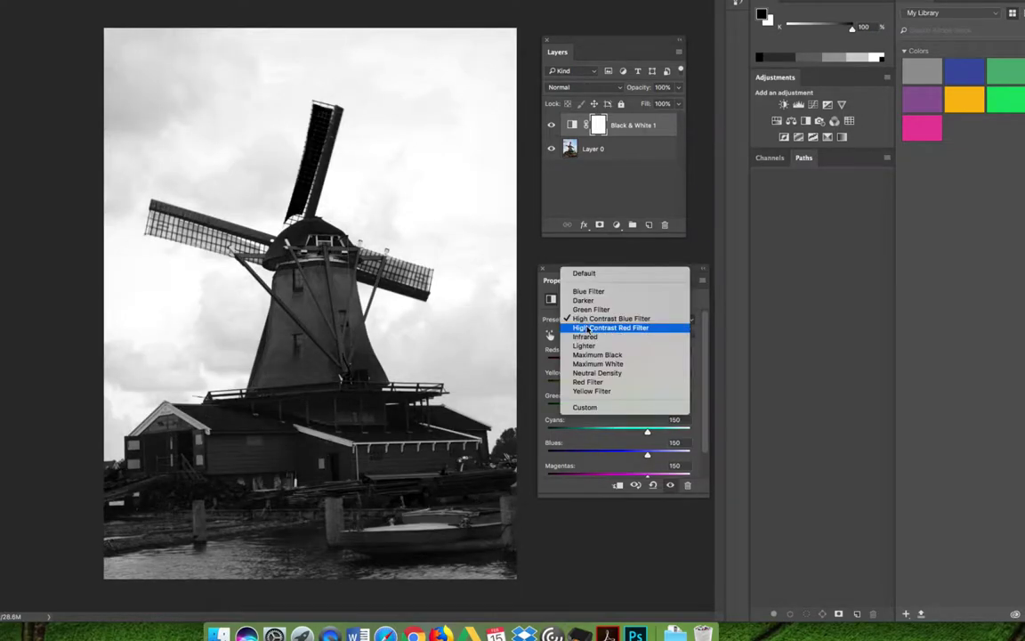
left_click(587, 329)
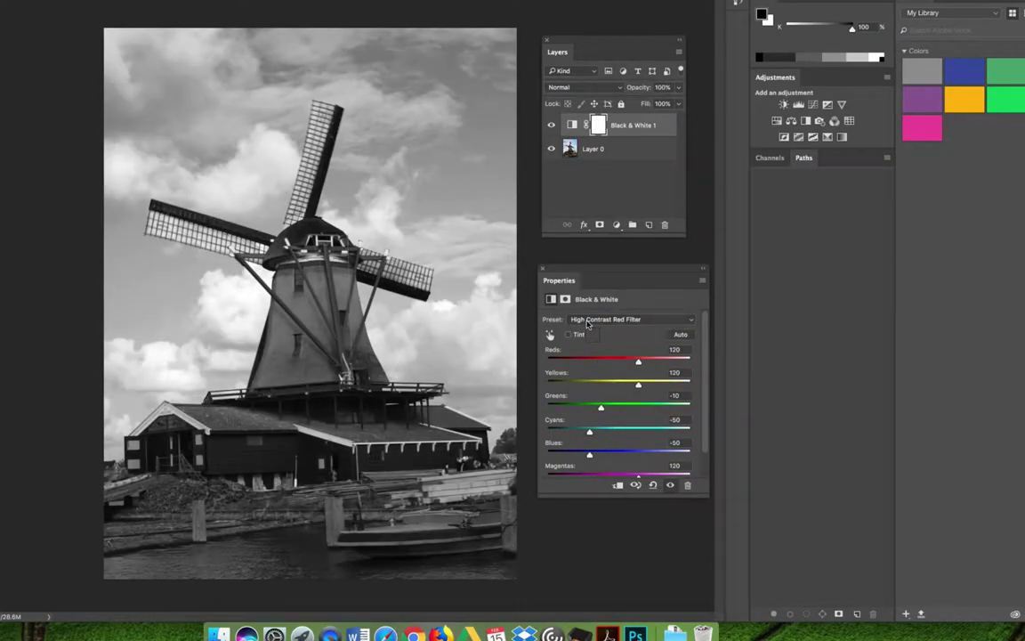
left_click(586, 322)
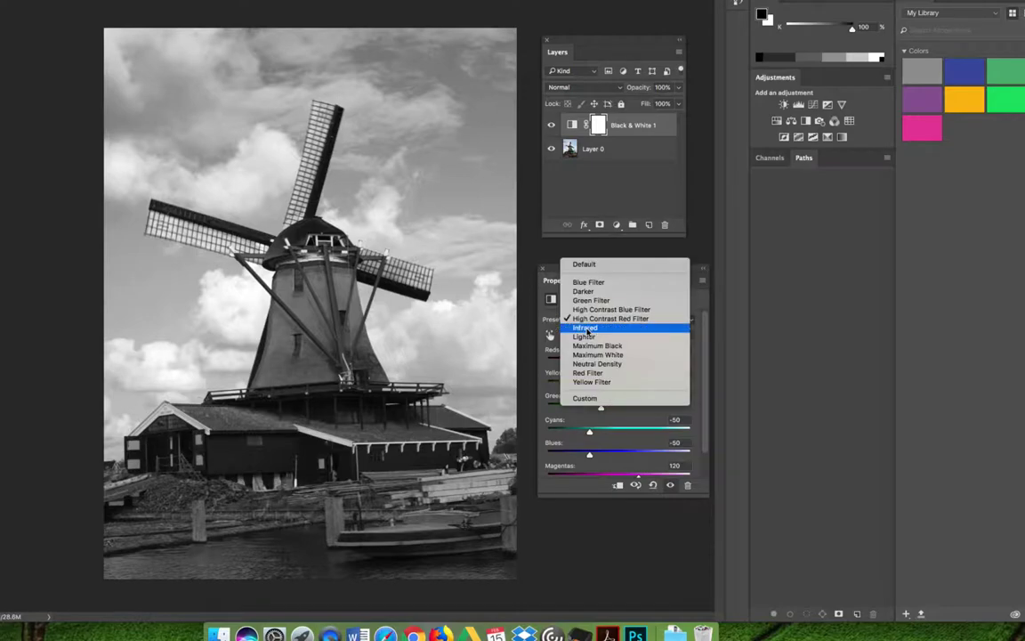
left_click(587, 329)
Preview Lighter, Maximum Black/White, Neutral Density, Red and Yellow Filter, then settle on High Contrast Red Filter
left_click(587, 321)
left_click(588, 328)
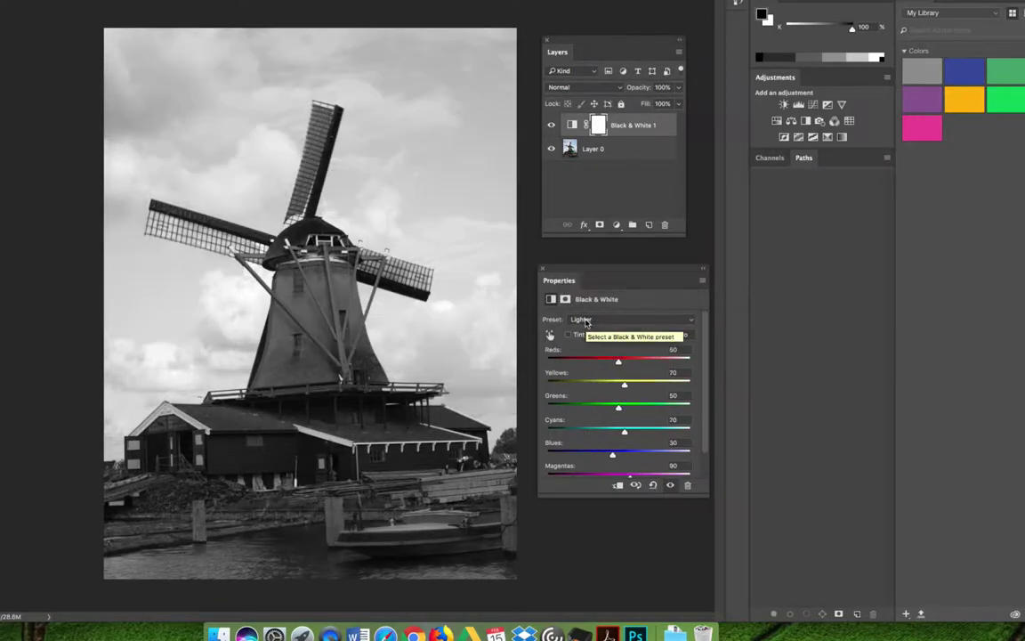
left_click(587, 320)
left_click(588, 327)
left_click(587, 320)
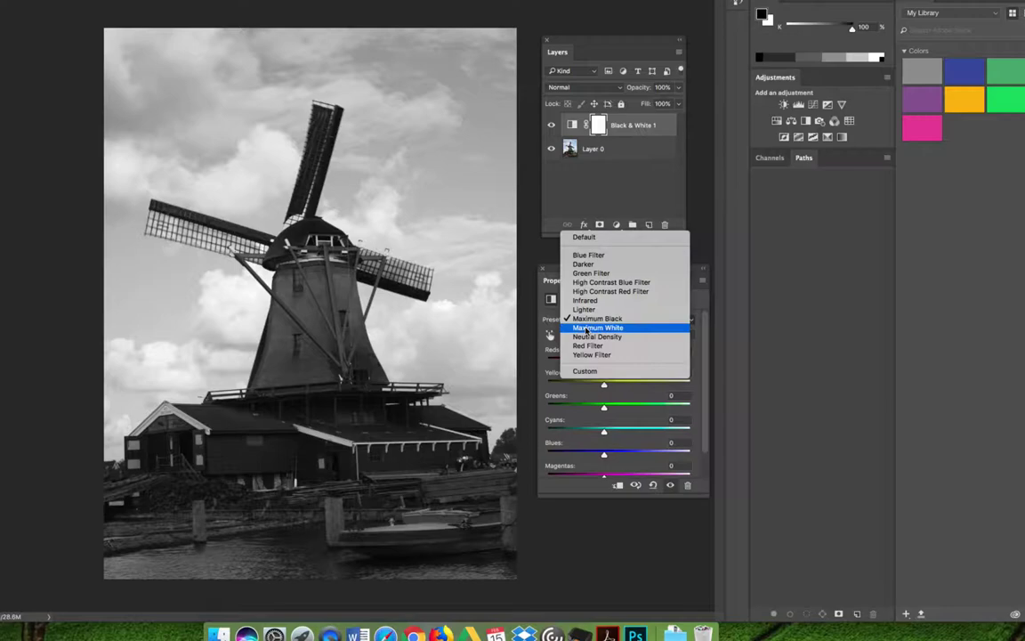
left_click(586, 325)
left_click(587, 320)
left_click(588, 327)
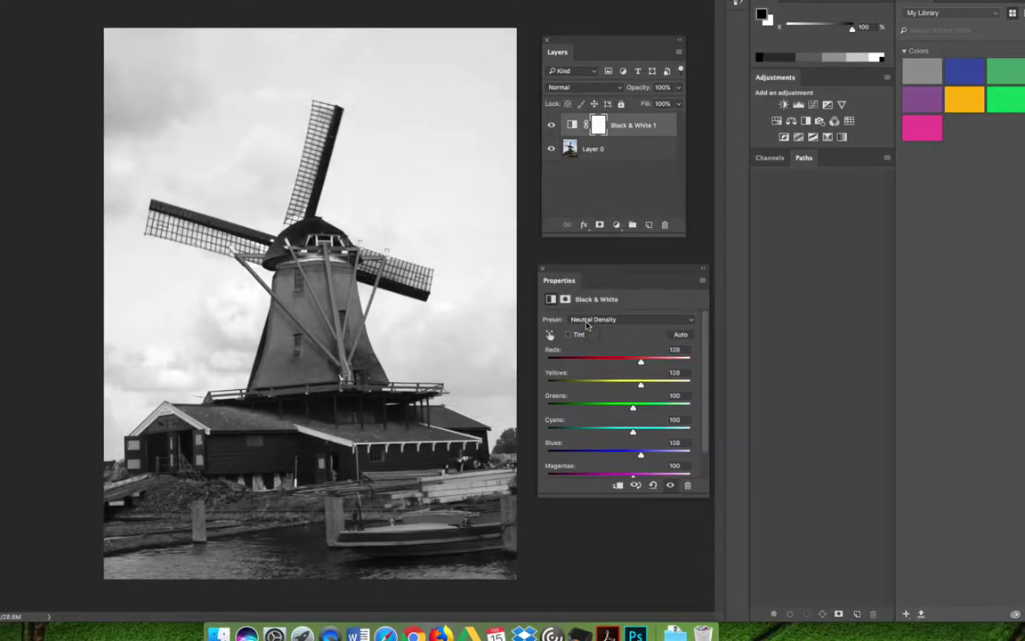
left_click(587, 321)
left_click(587, 327)
left_click(587, 320)
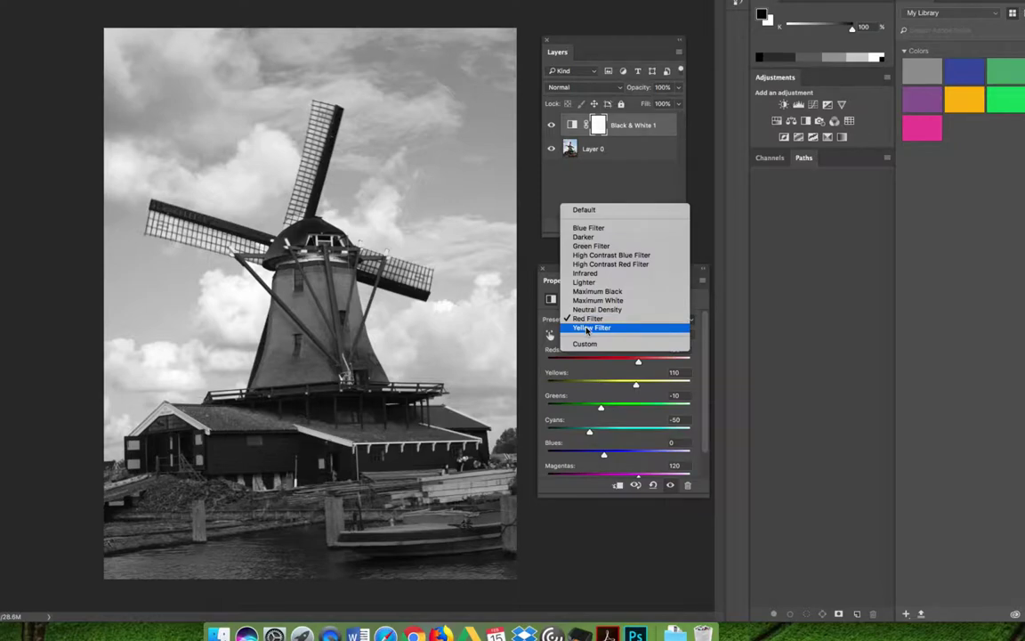
left_click(588, 329)
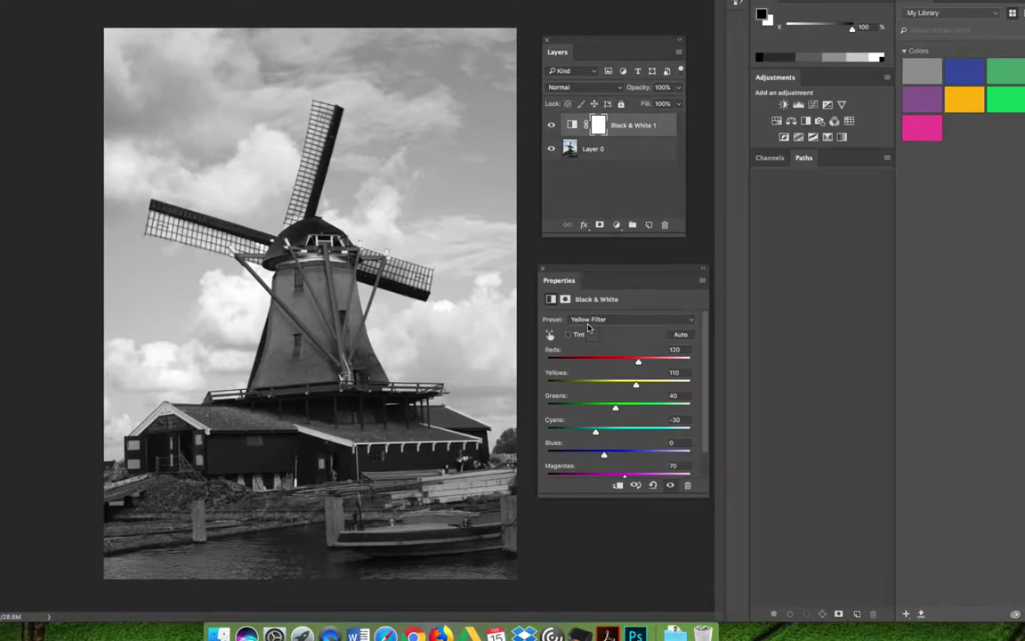
left_click(587, 323)
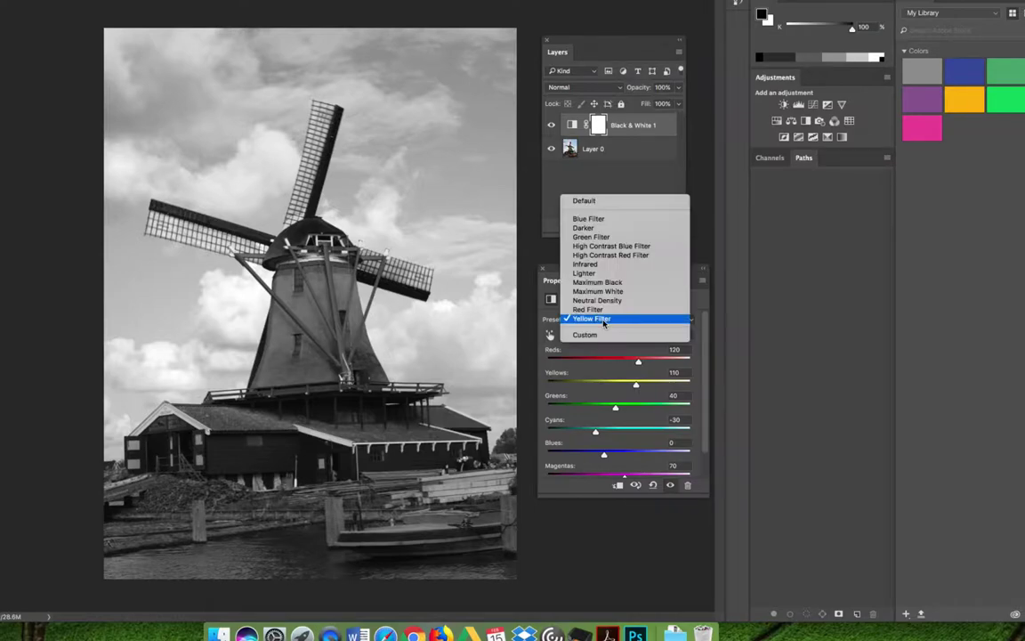
left_click(614, 255)
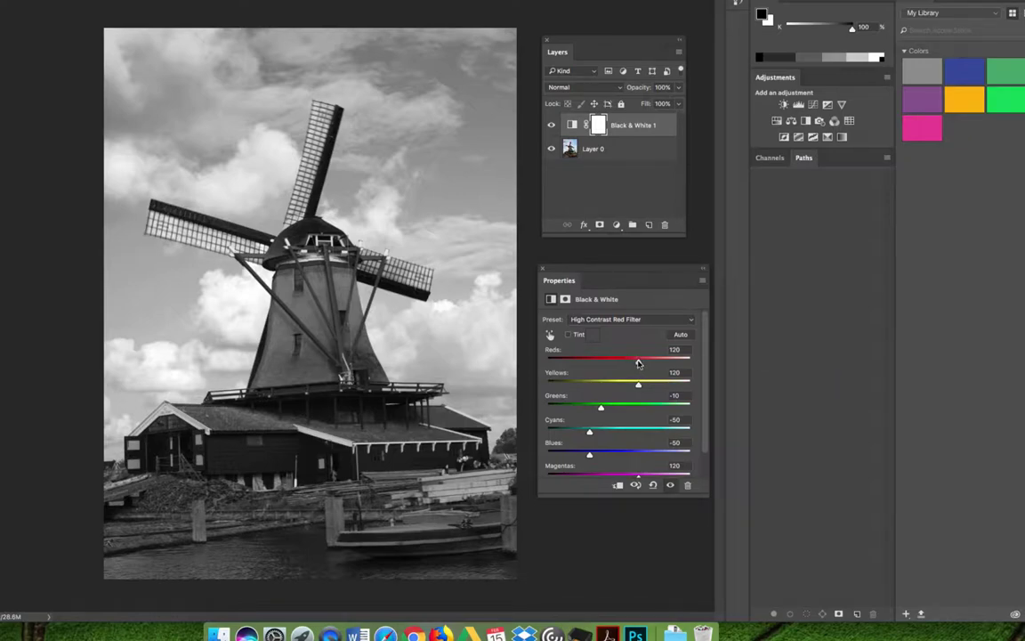
Lower Reds to 50 and hide the Black & White 1 layer to compare with colour
mouse_move(639, 362)
left_mouse_down()
mouse_move(578, 364)
mouse_move(619, 367)
left_mouse_up()
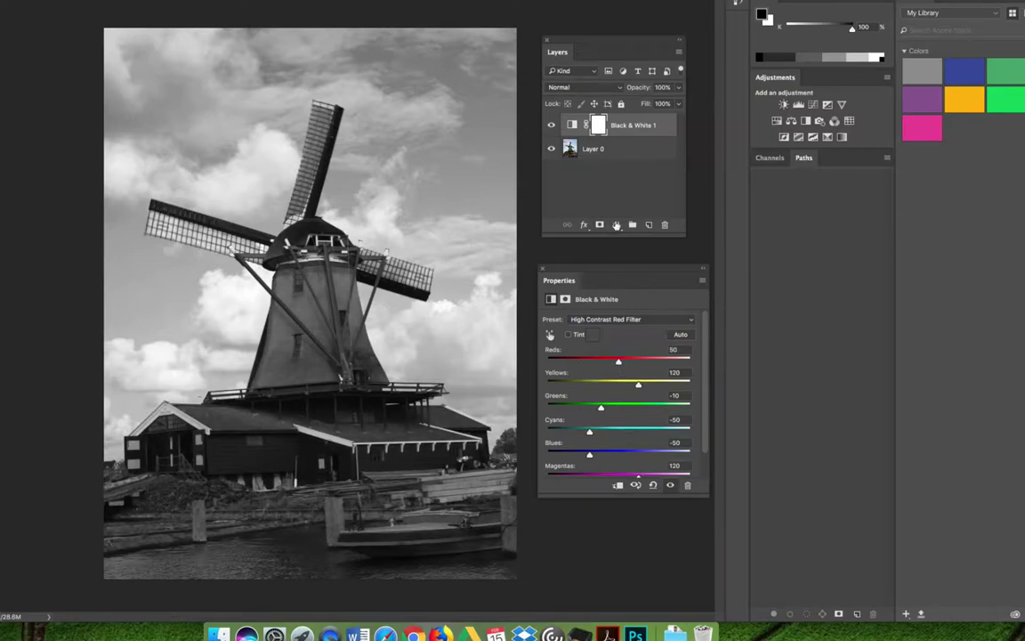
left_click(550, 125)
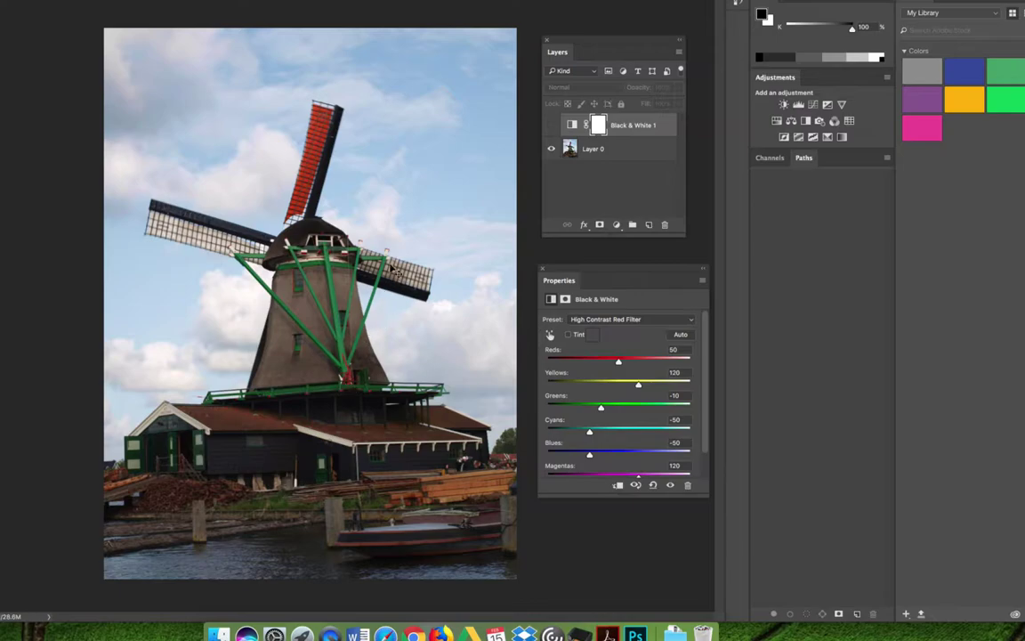
Show the Black & White 1 layer again and set Greens 176, Reds 27, Cyans -145
left_click(550, 124)
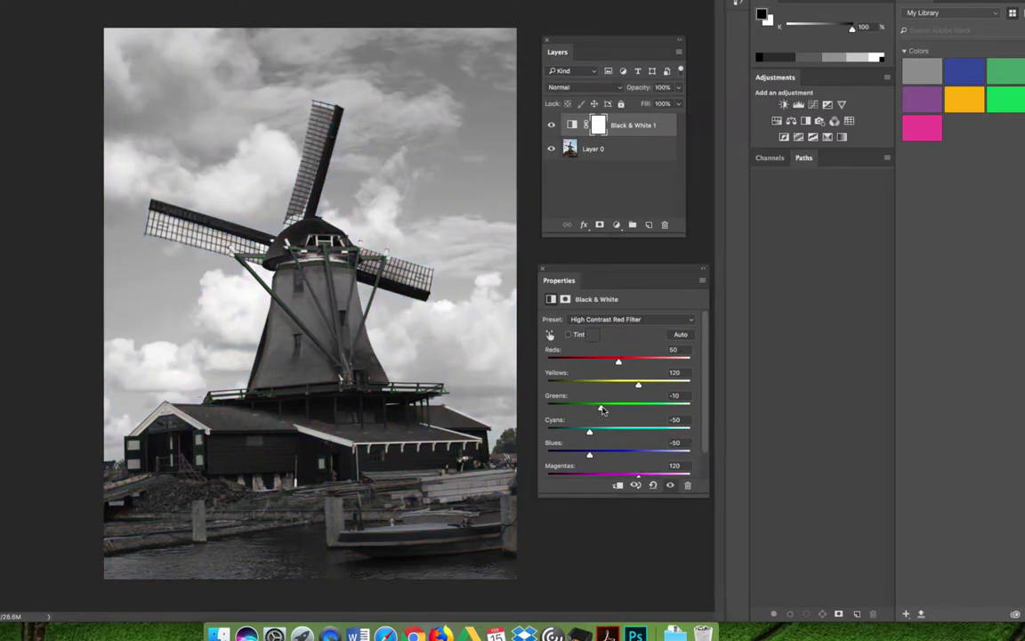
left_click_drag(601, 408, 655, 414)
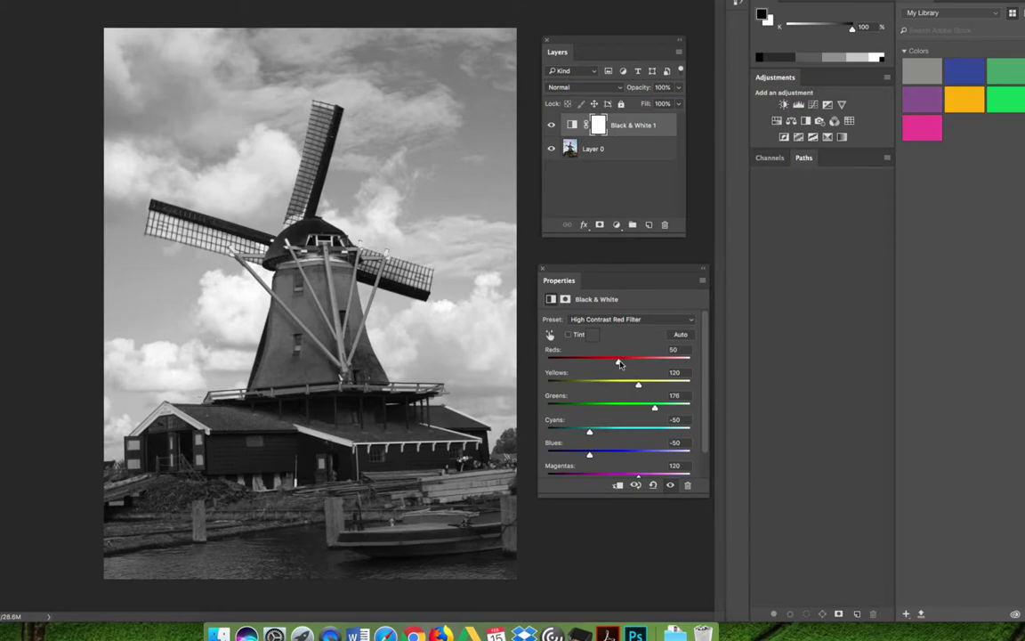
mouse_move(620, 364)
left_mouse_down()
mouse_move(600, 364)
mouse_move(612, 365)
left_mouse_up()
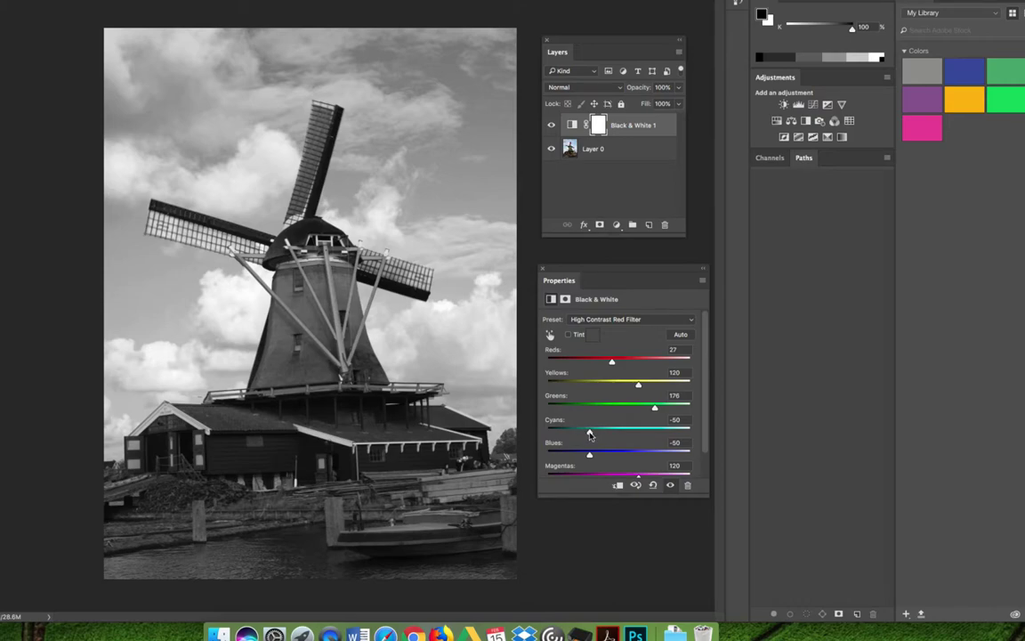
left_click_drag(589, 433, 569, 452)
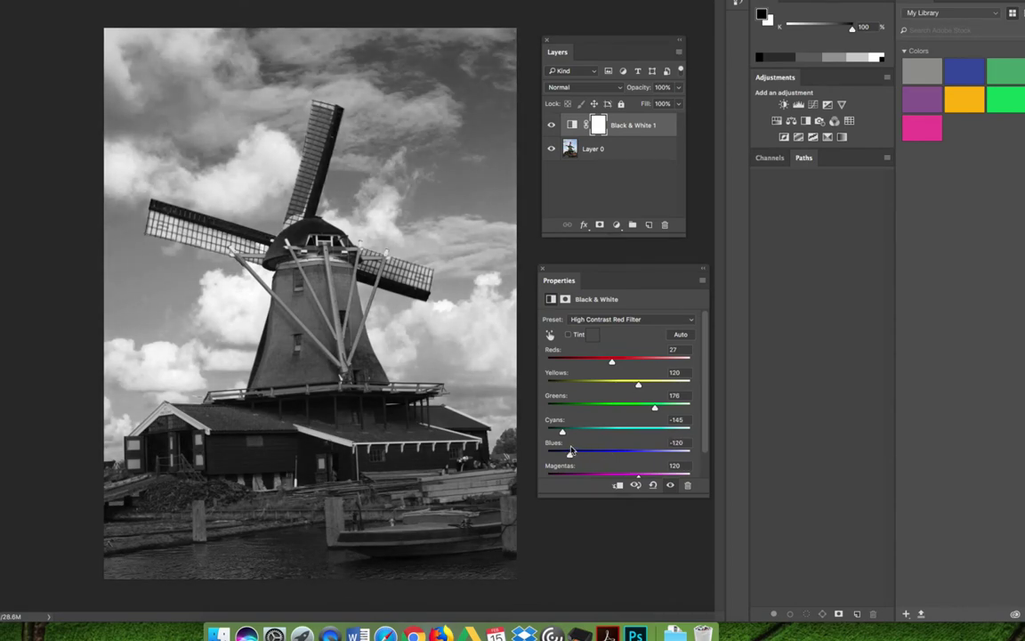